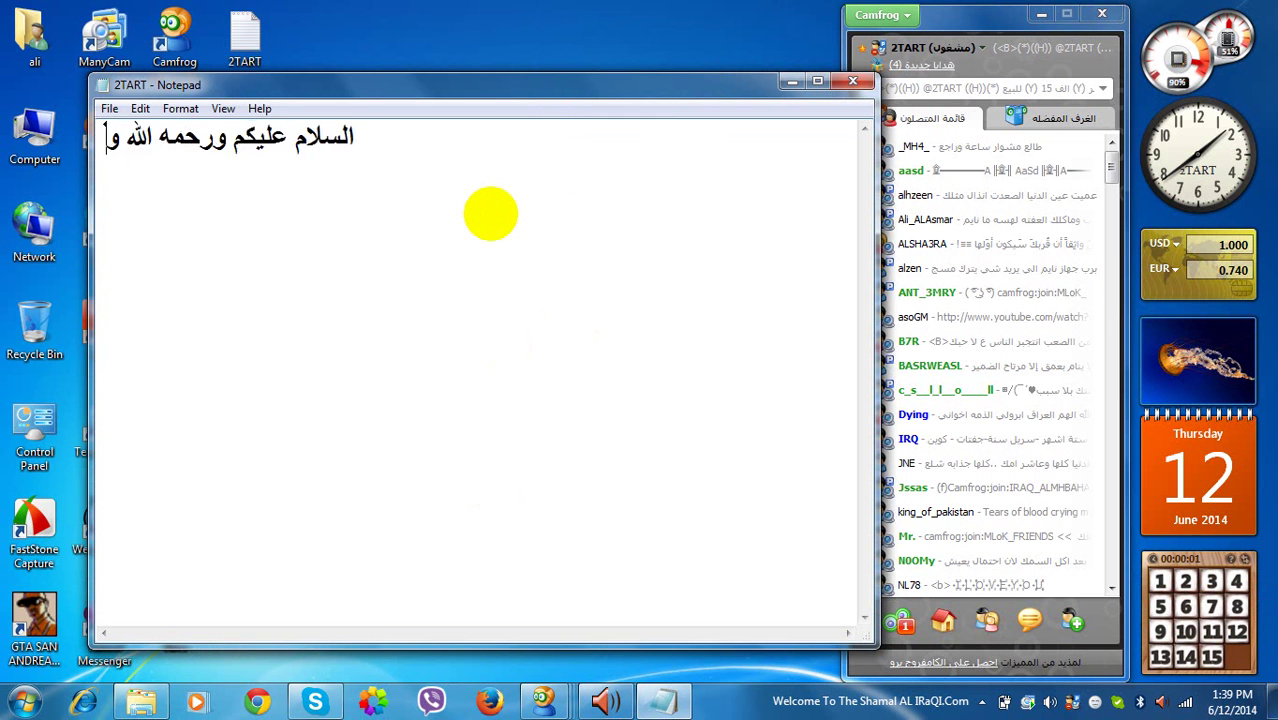
# - Continue the note's greeting so it reads "السلام عليكم ورحمه الله وبركاته اليوم لدينا شرح جديد من برنامج"
pyautogui.write('لدينا شرح ج')
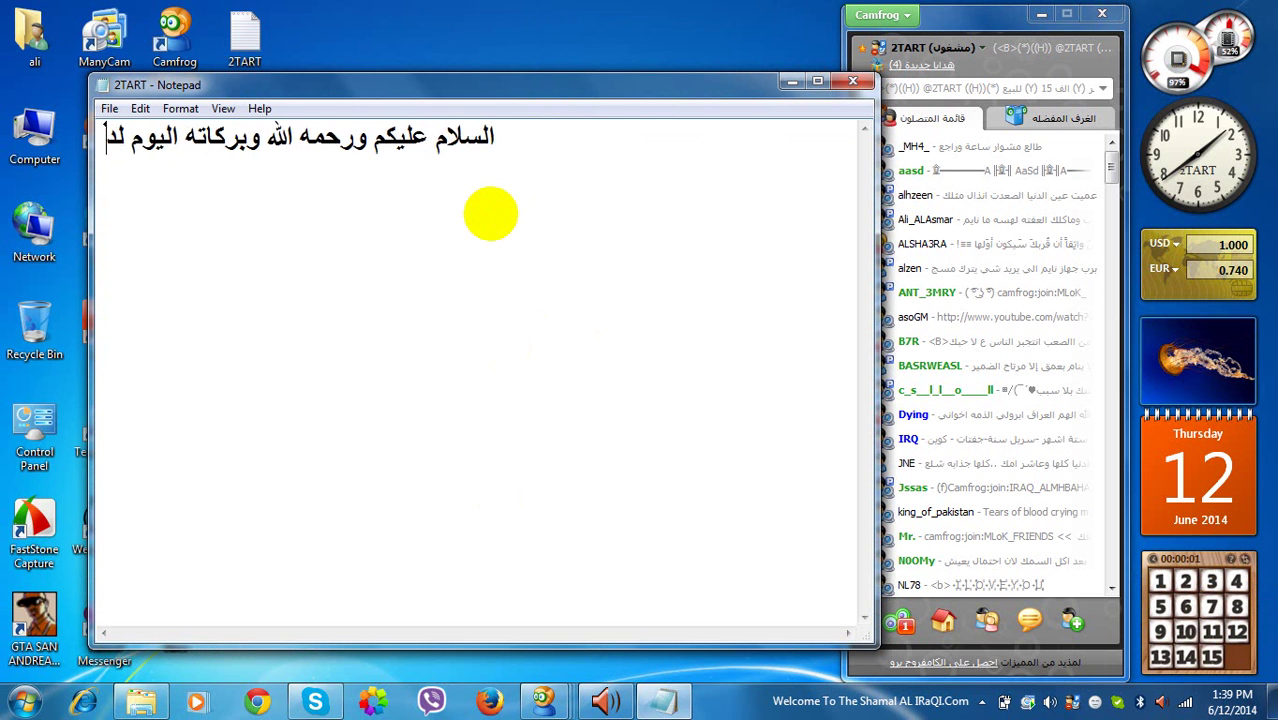
pyautogui.write('ديد')
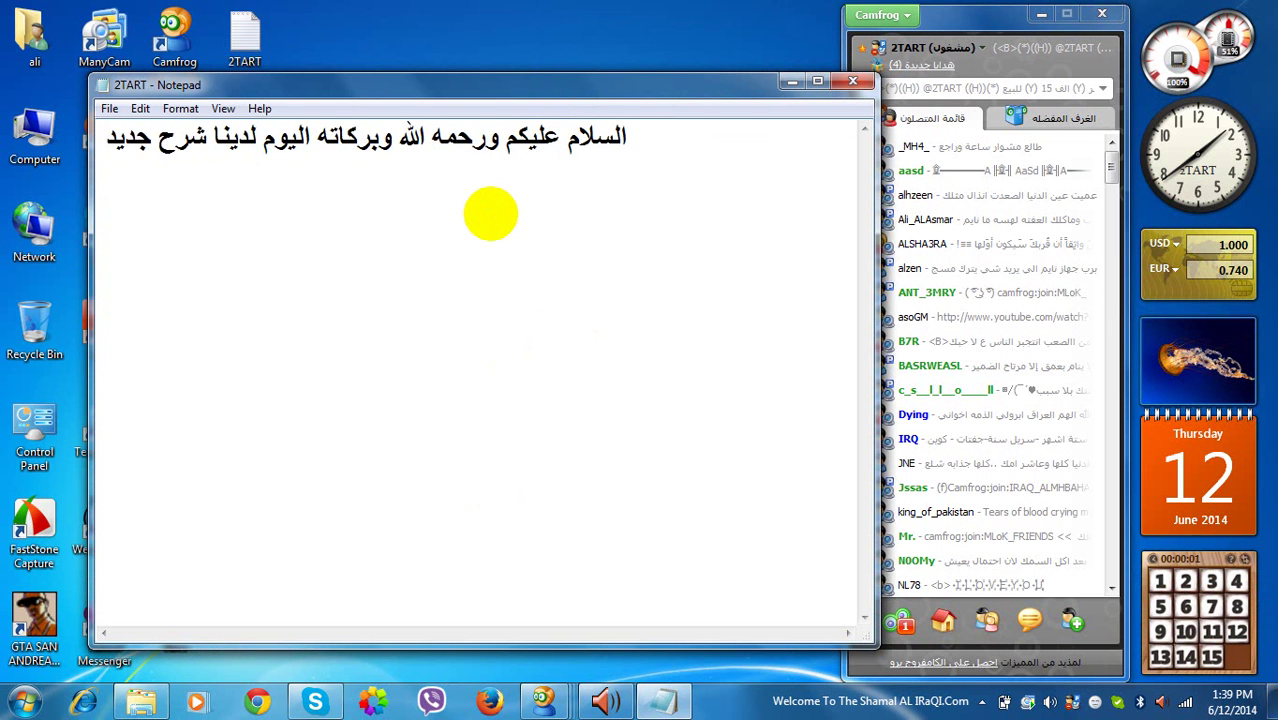
pyautogui.write(' من برنامج')
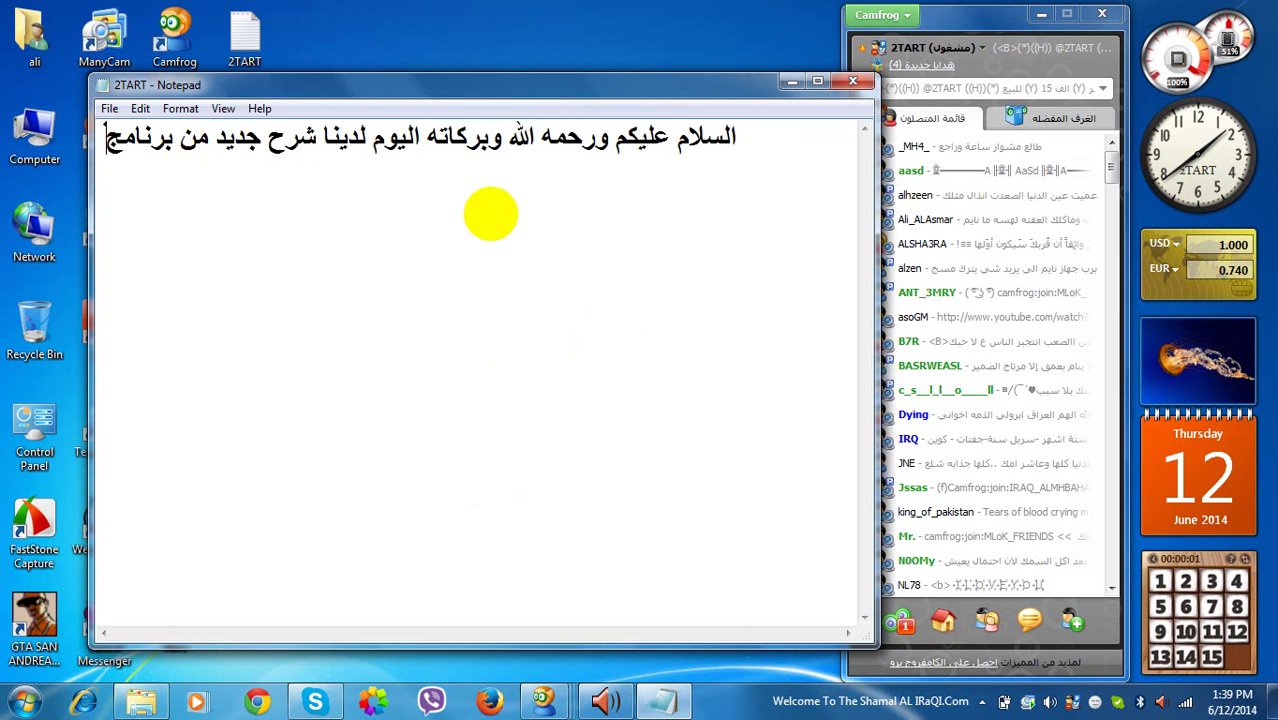
# - Move the note window off the desktop icons, copy the Free Sound Recorder shortcut's name and paste it at the start of the note
pyautogui.press('Home')
pyautogui.moveTo(271, 84); pyautogui.dragTo(408, 94)
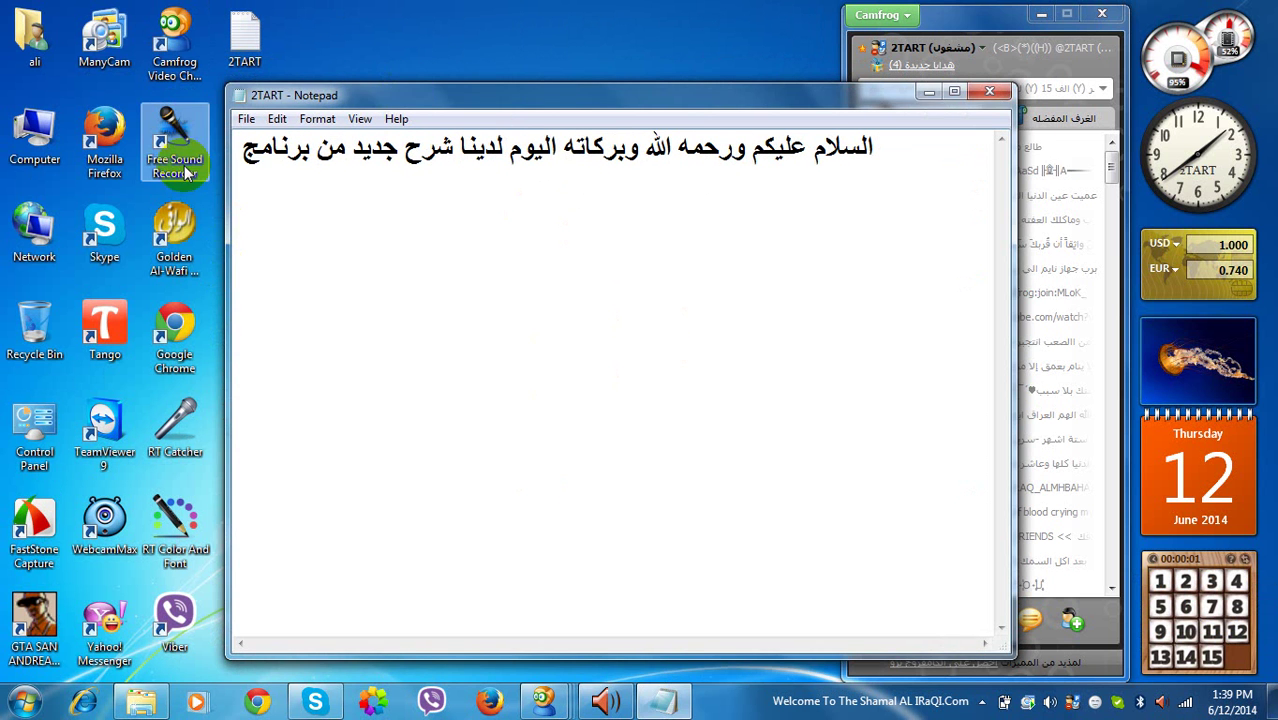
pyautogui.click(172, 135)
pyautogui.rightClick(420, 165)
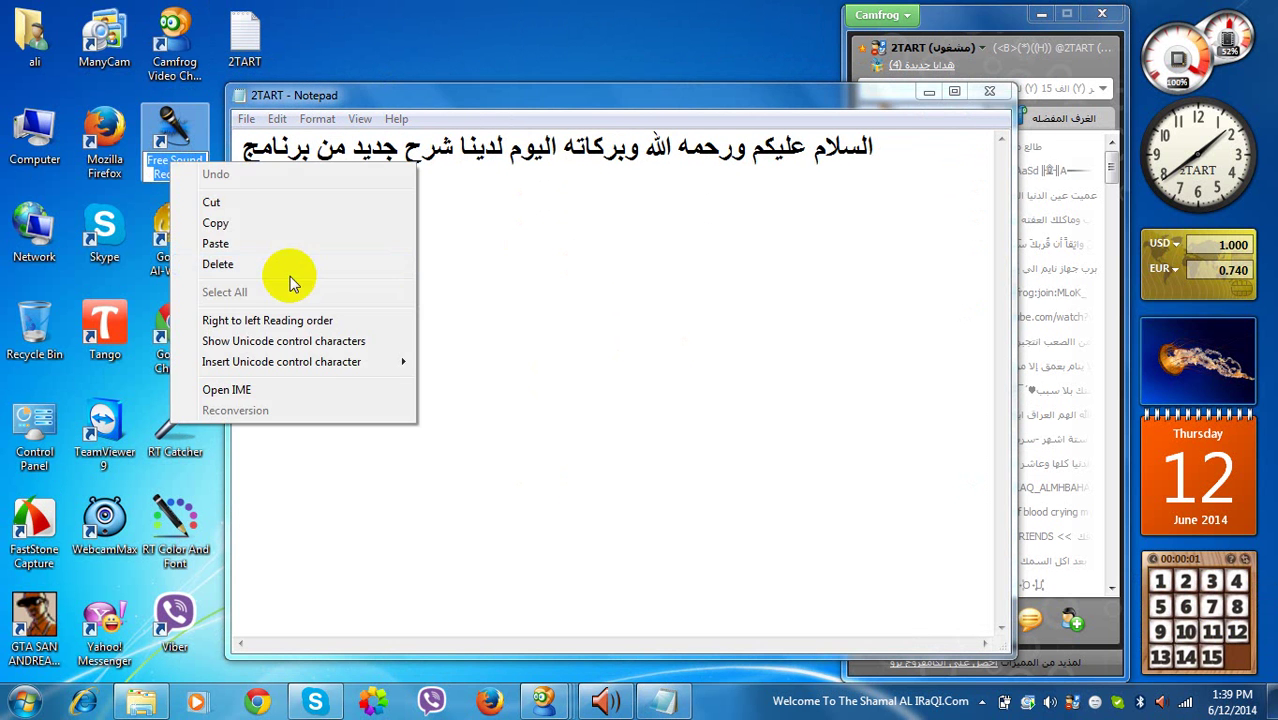
pyautogui.click(900, 147)
pyautogui.rightClick(900, 147)
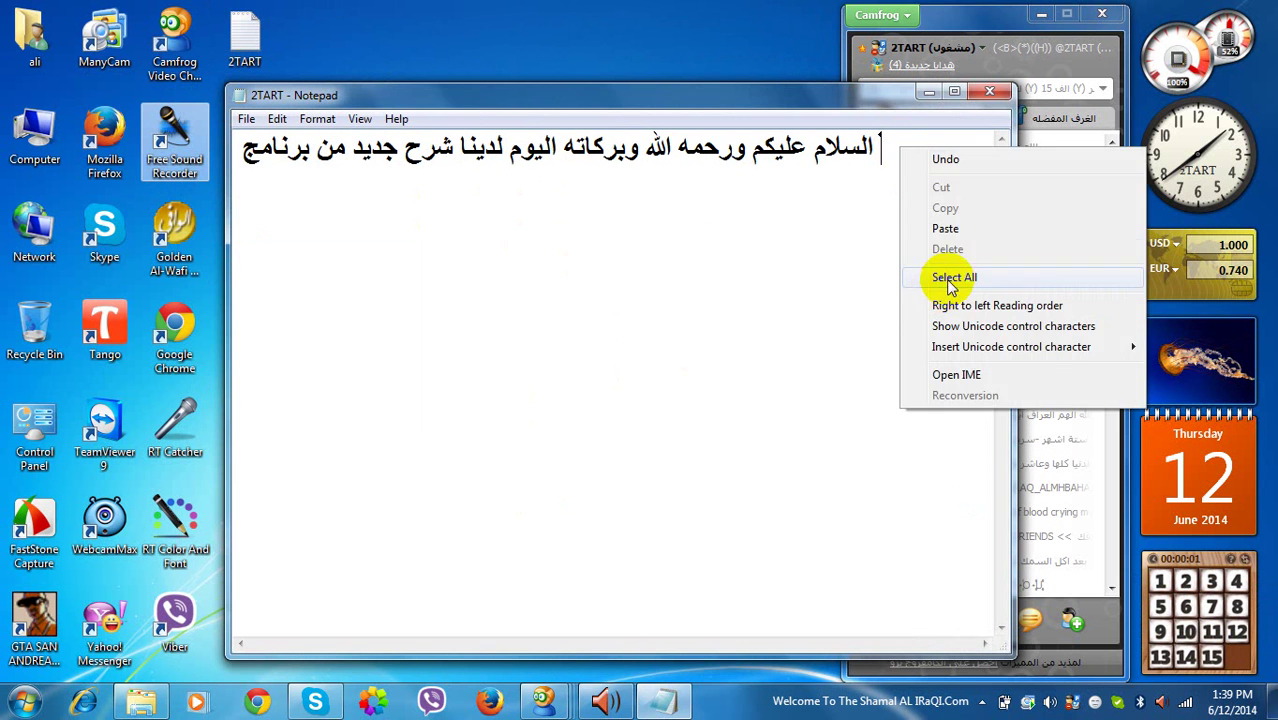
pyautogui.click(958, 235)
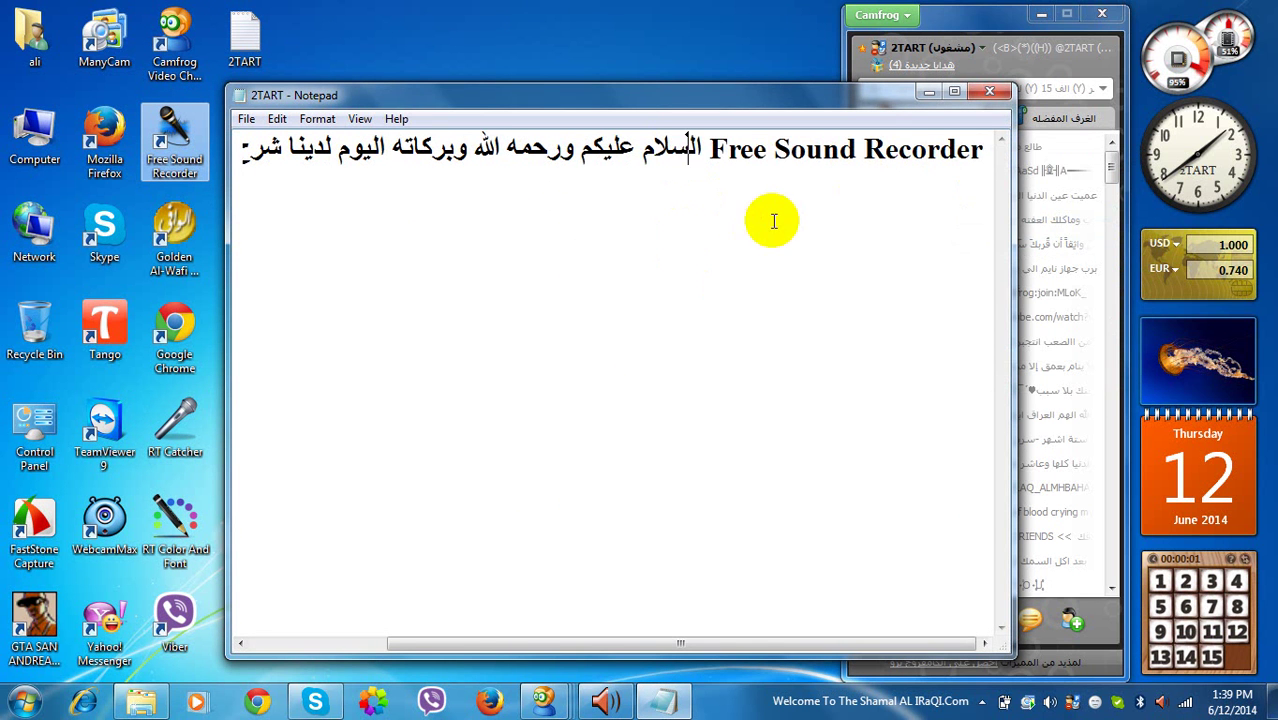
# - Replace all the note's text with "برنامج فري ساند ريكودر ... يسجل الصوت"
pyautogui.moveTo(707, 148); pyautogui.dragTo(870, 148)
pyautogui.click(797, 160)
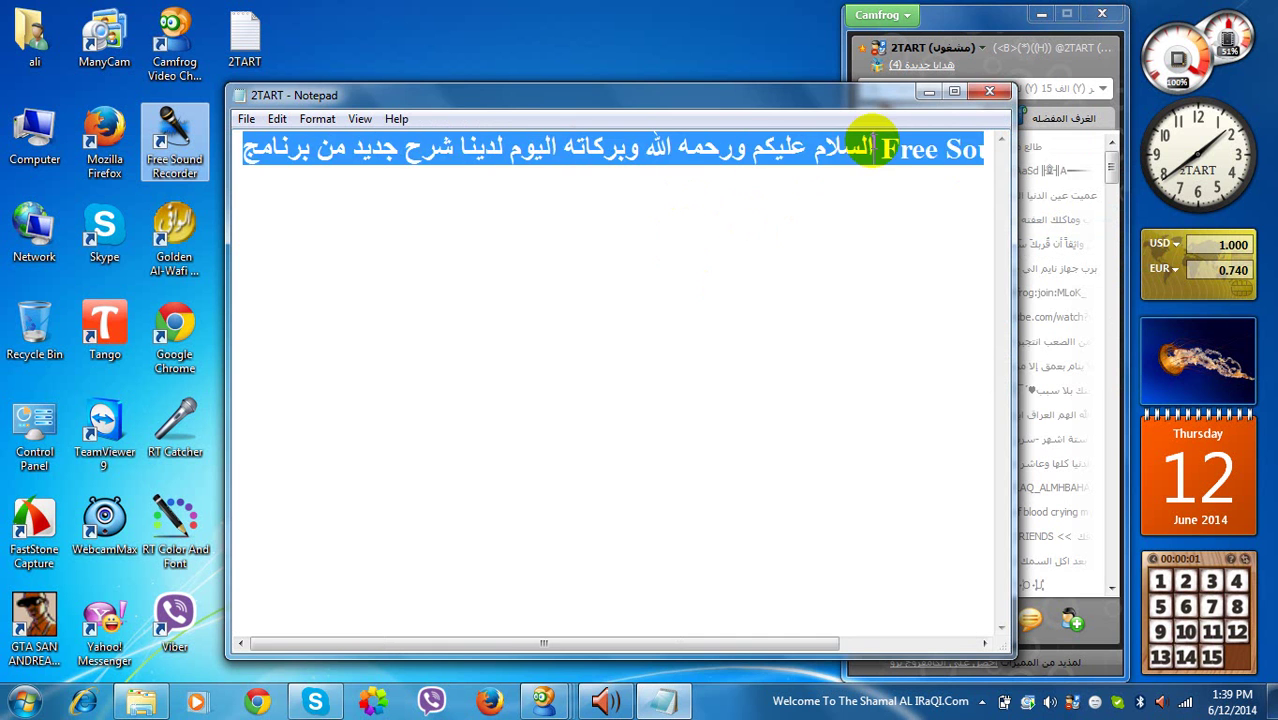
pyautogui.press('Delete')
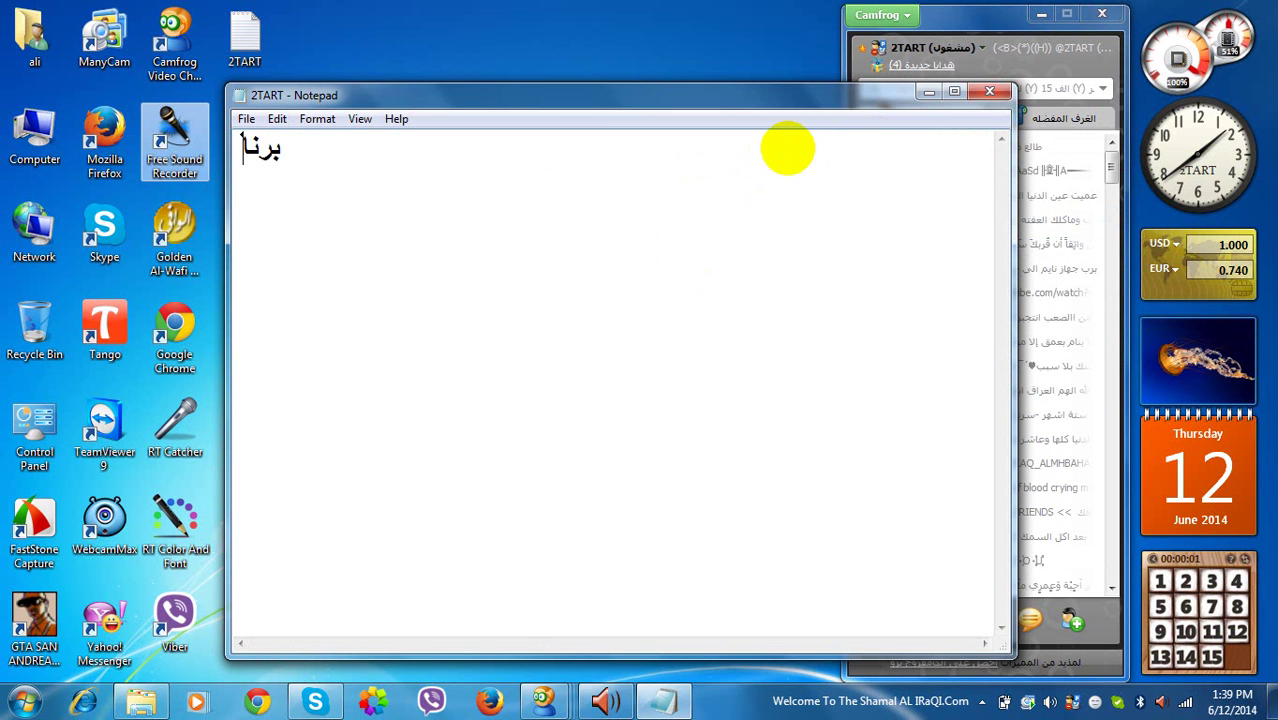
pyautogui.write('برنامج فري س')
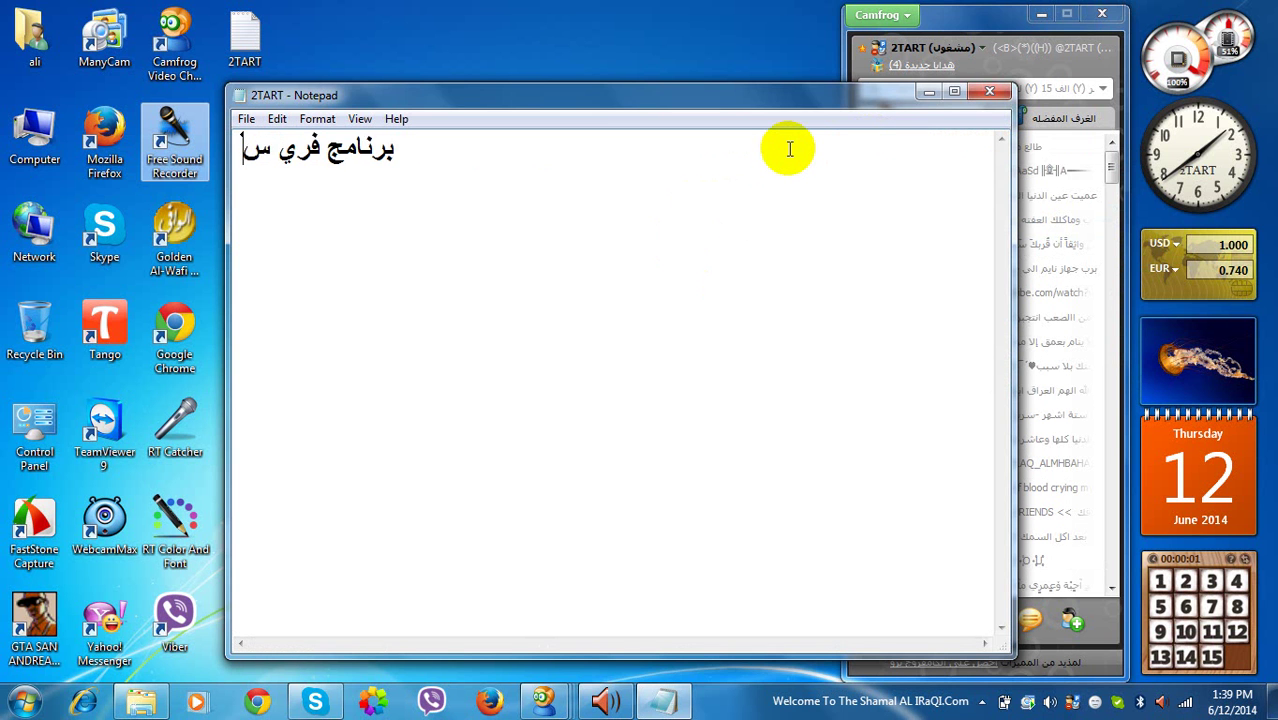
pyautogui.write('اند ريكودر')
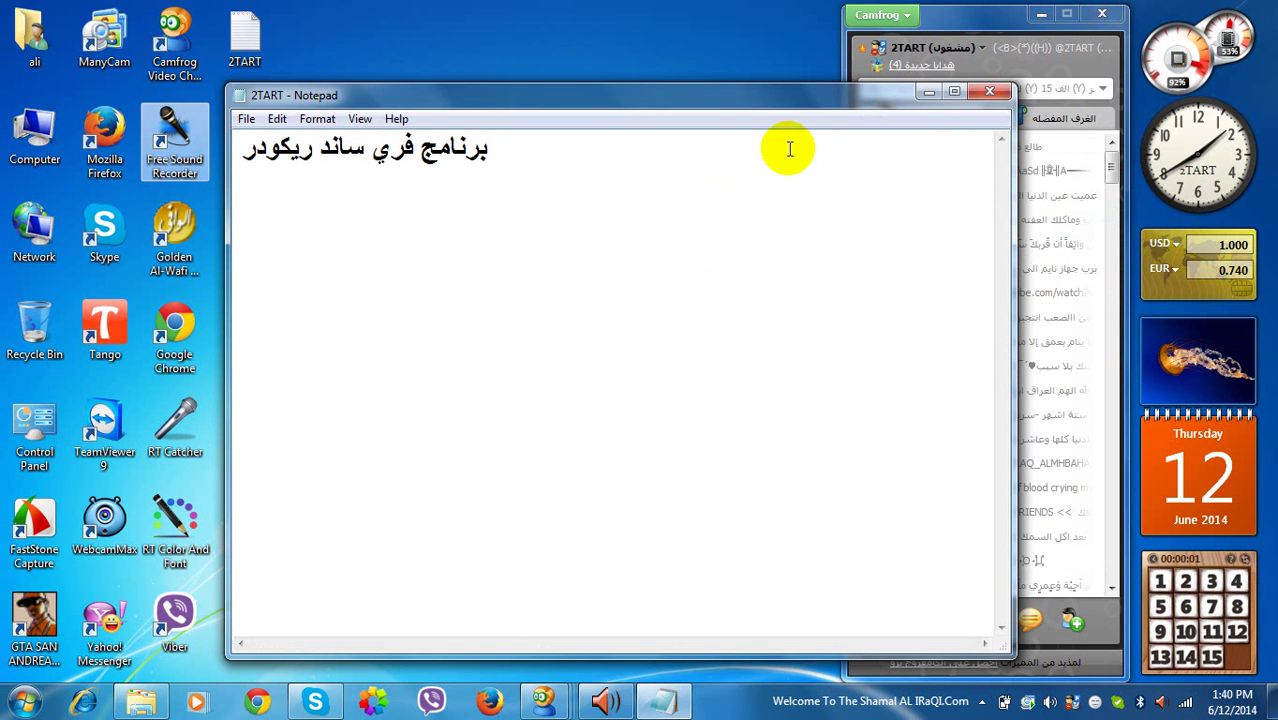
pyautogui.write(' ... يسجل')
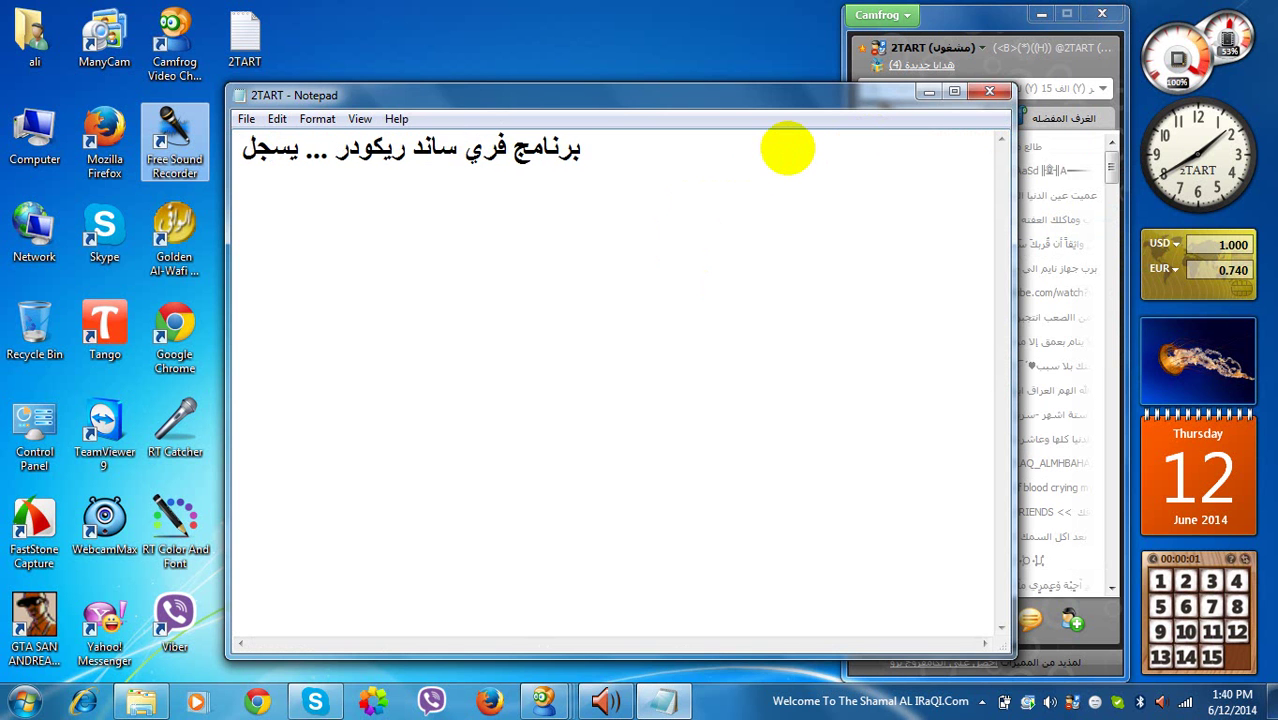
pyautogui.press('BackSpace')
pyautogui.write('ل الصوت')
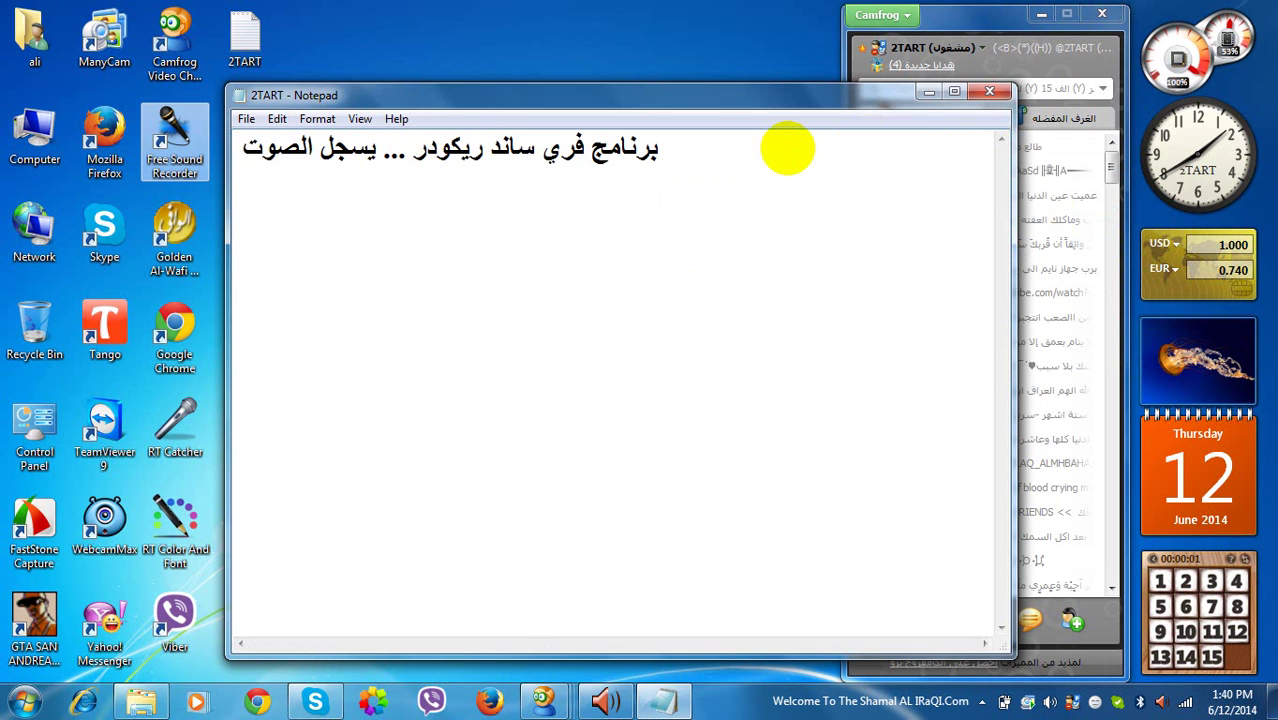
# - Append ".. وليس فيه تأثيرات للإسف" to the note's line
pyautogui.write(' .. وليس')
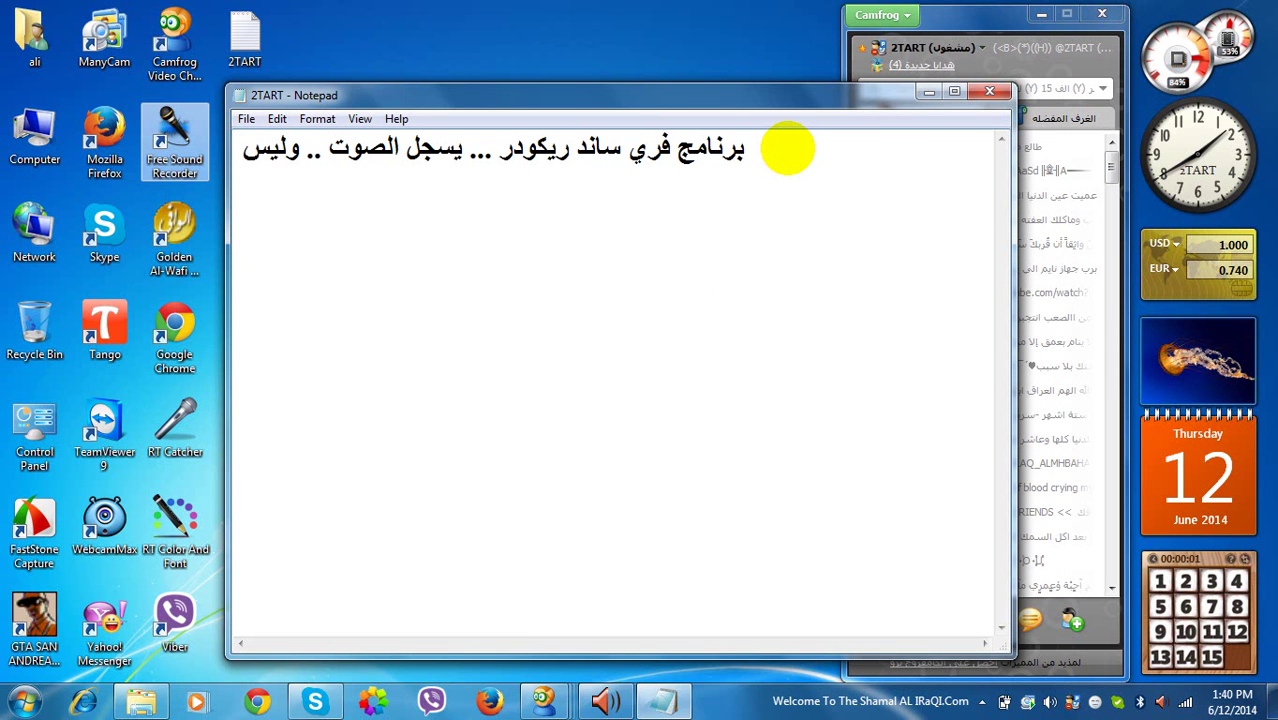
pyautogui.write(' فيه ت')
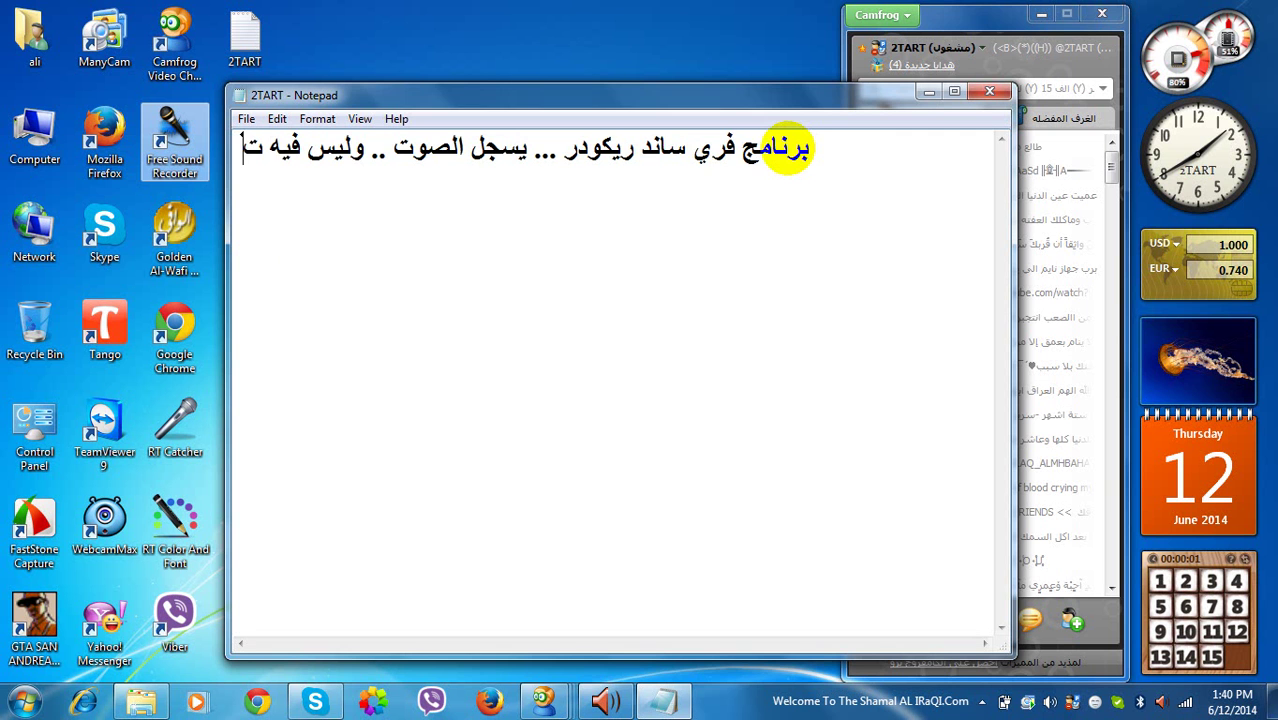
pyautogui.write('أثيرا')
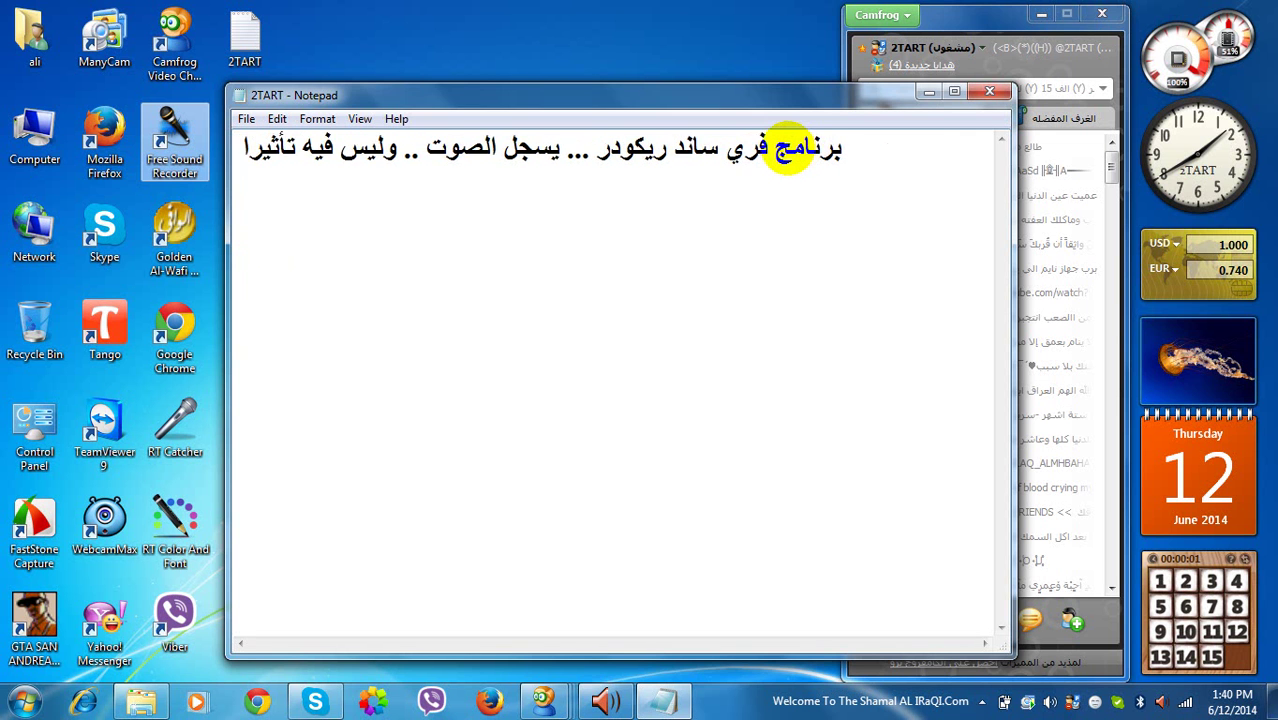
pyautogui.write('ت للإسفغ')
pyautogui.press('BackSpace')
# - Finish the note's sentence with "لكن يزيل التشويش من الصوت"
pyautogui.write('ل')
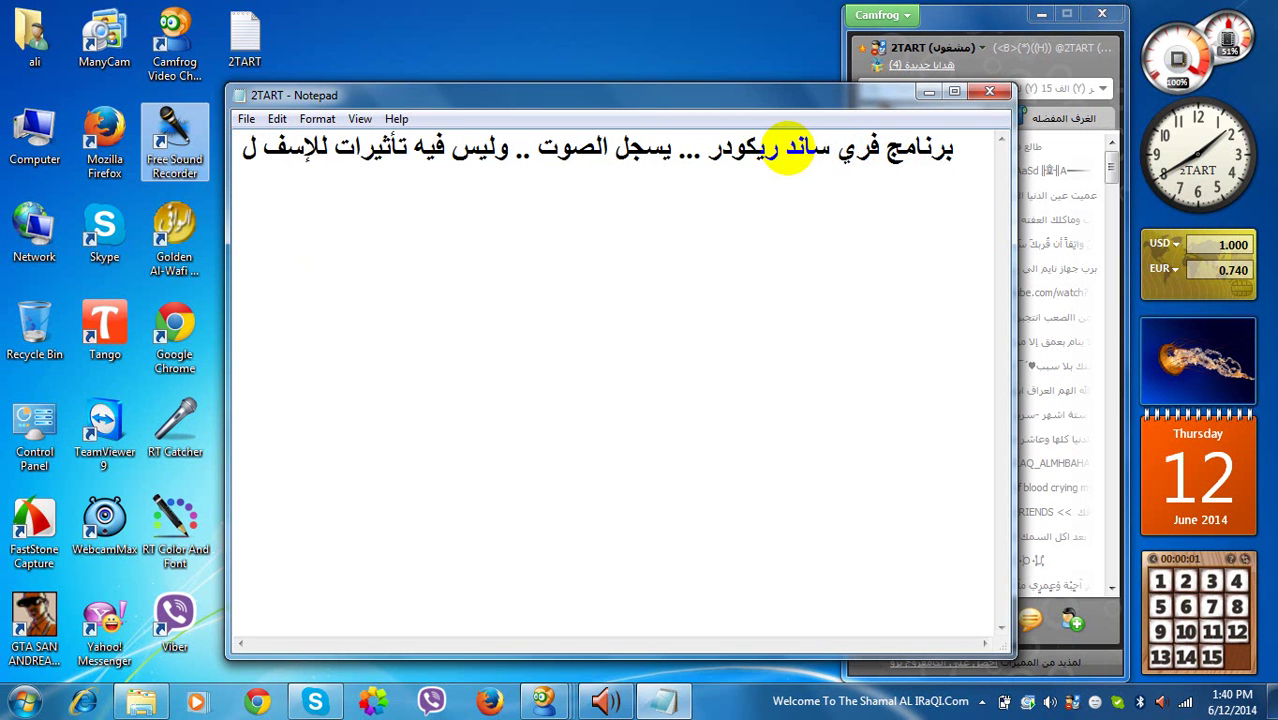
pyautogui.write('ان')
pyautogui.press('BackSpace')
pyautogui.press('BackSpace')
pyautogui.write('كن')
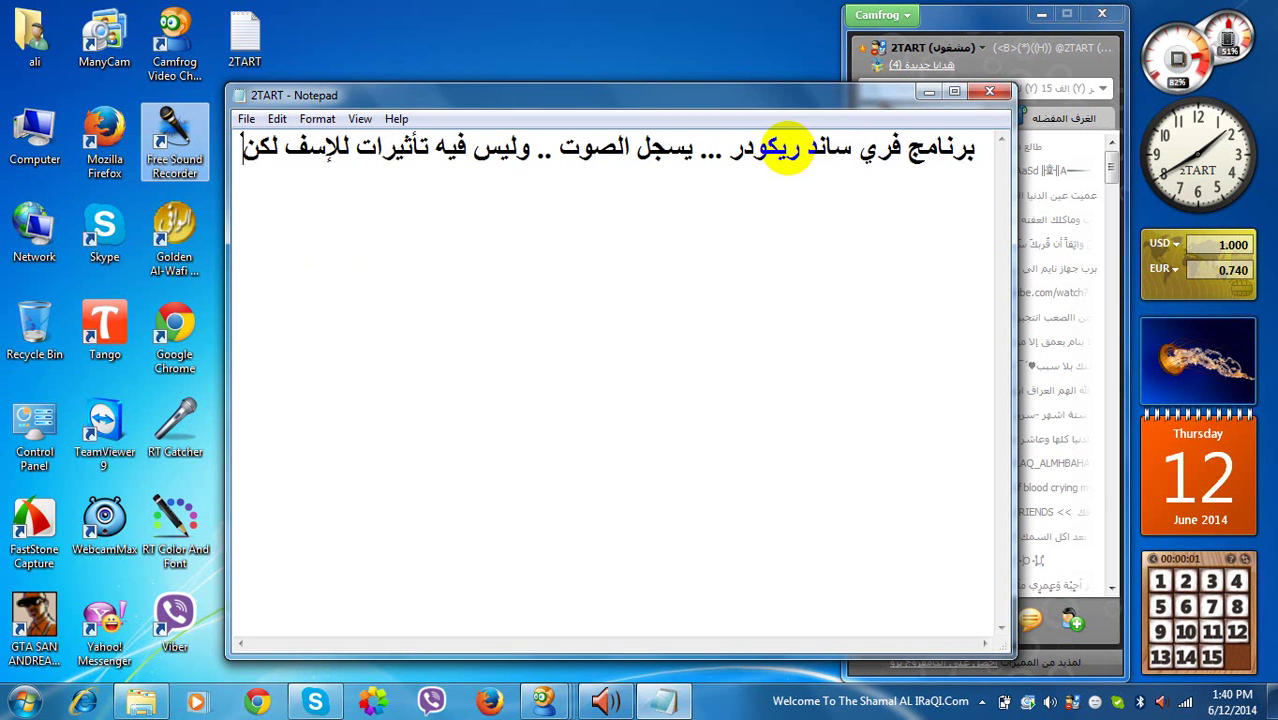
pyautogui.write(' يزيل التشو')
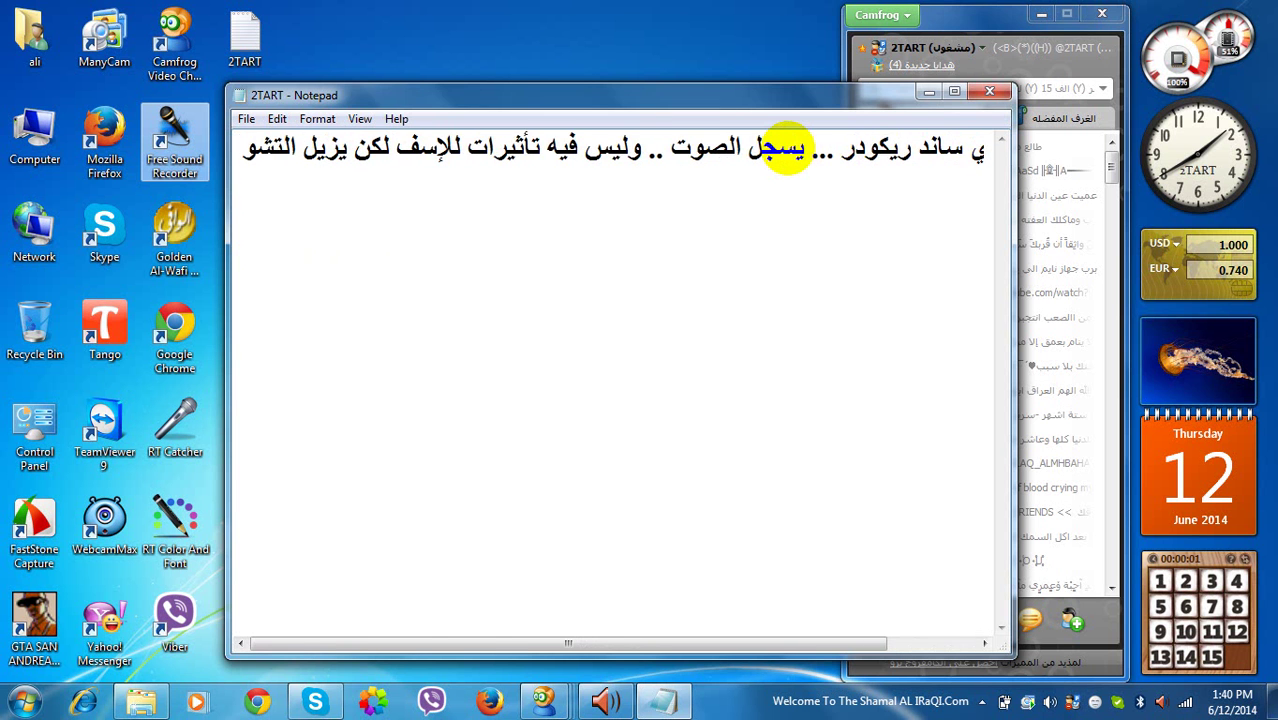
pyautogui.write('يش من الصوت')
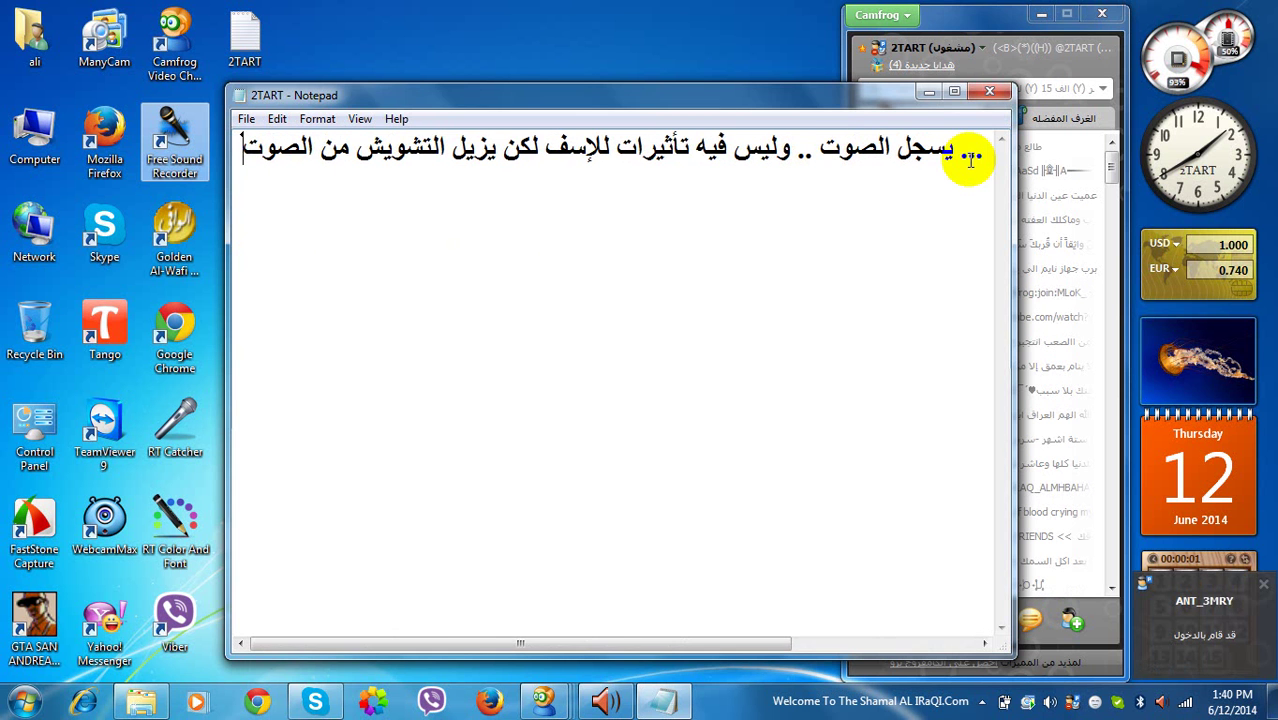
# - Clear all the text from the note
pyautogui.hotkey('ctrl', 'a')
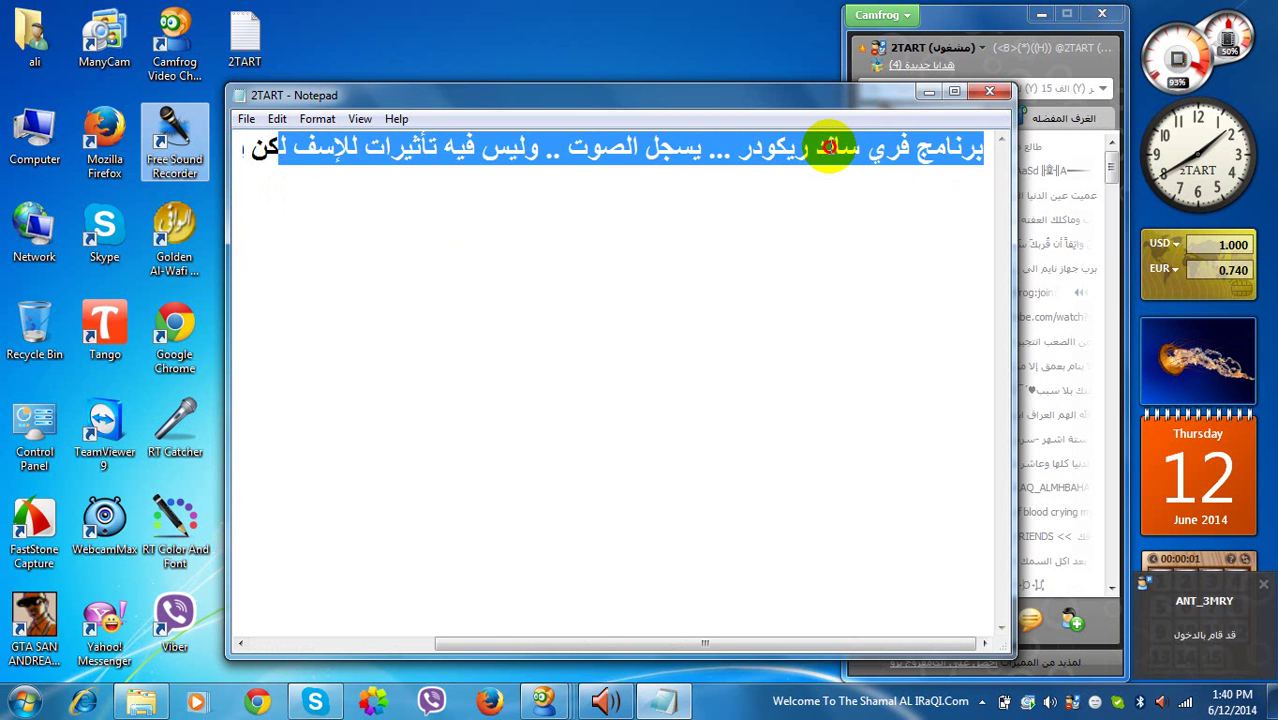
pyautogui.moveTo(829, 147); pyautogui.dragTo(1047, 154)
pyautogui.press('BackSpace')
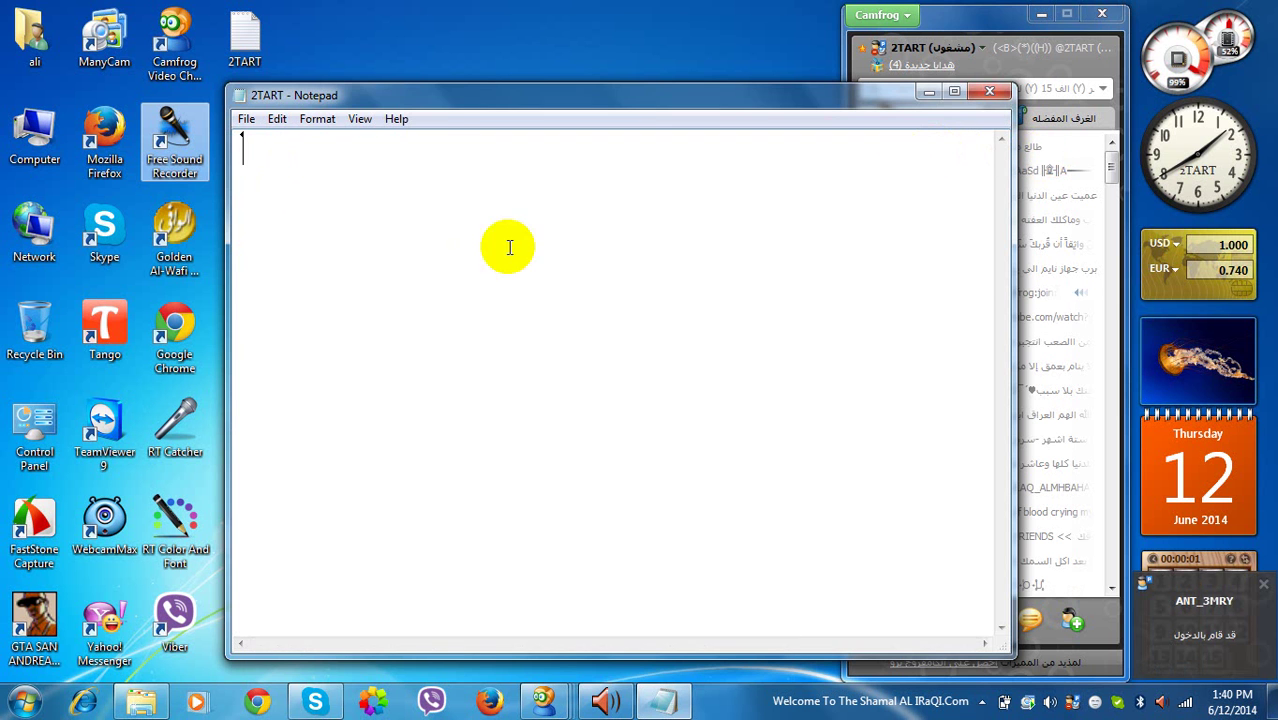
# - Minimize the note, show the desktop icons and move the Free Sound Recorder shortcut to an empty area of the desktop
pyautogui.click(928, 92)
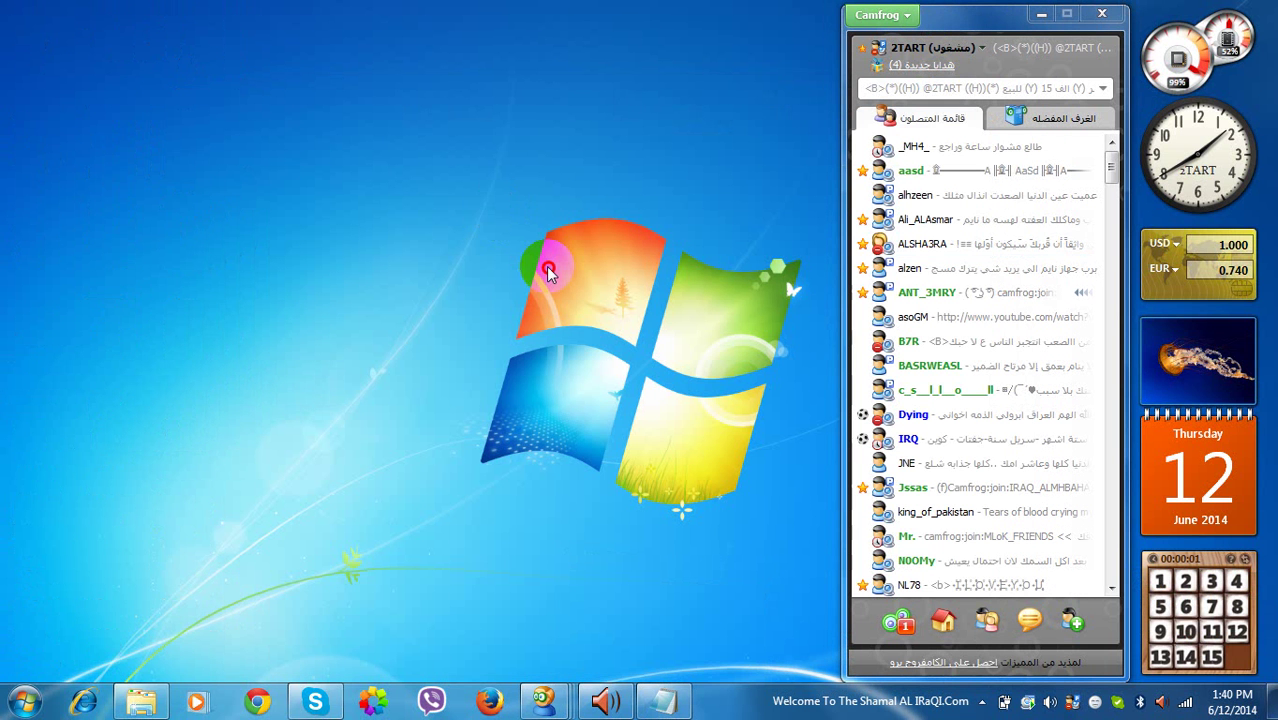
pyautogui.doubleClick(546, 266)
pyautogui.moveTo(178, 150); pyautogui.dragTo(372, 242)
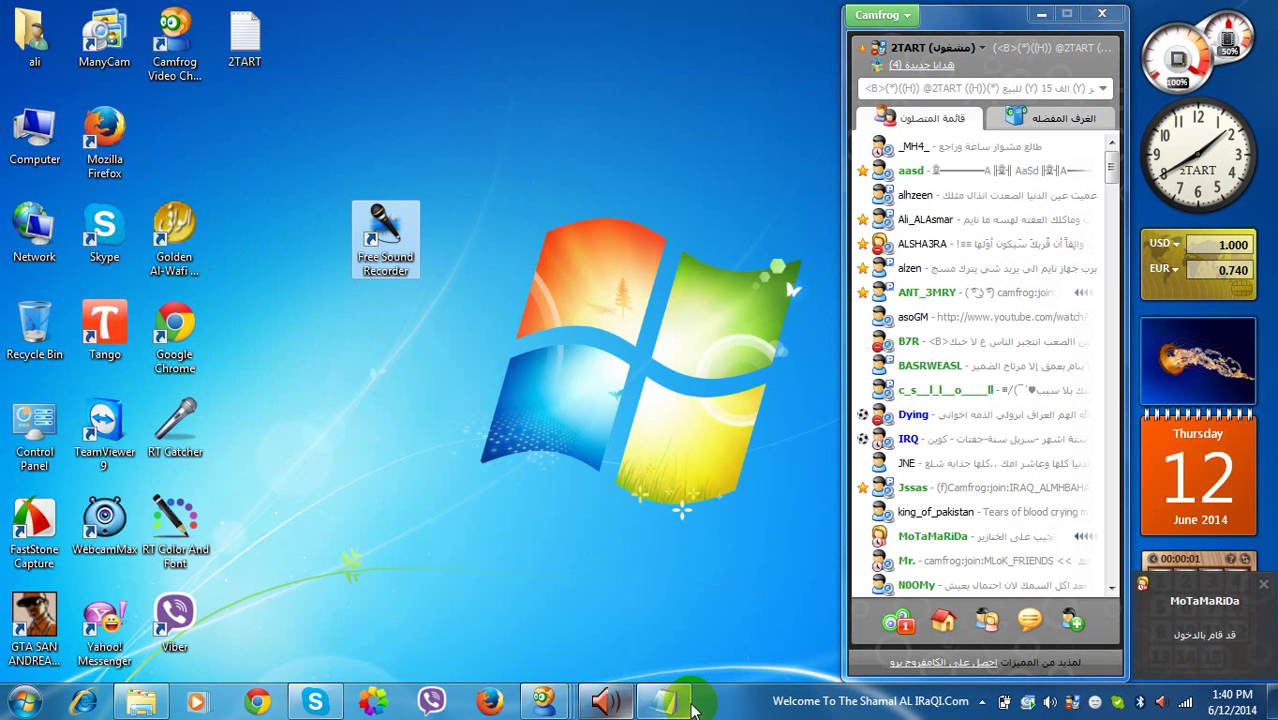
# - Bring the note back up and write "نضغط على الإيقونة" in it
pyautogui.click(693, 708)
pyautogui.write('ن')
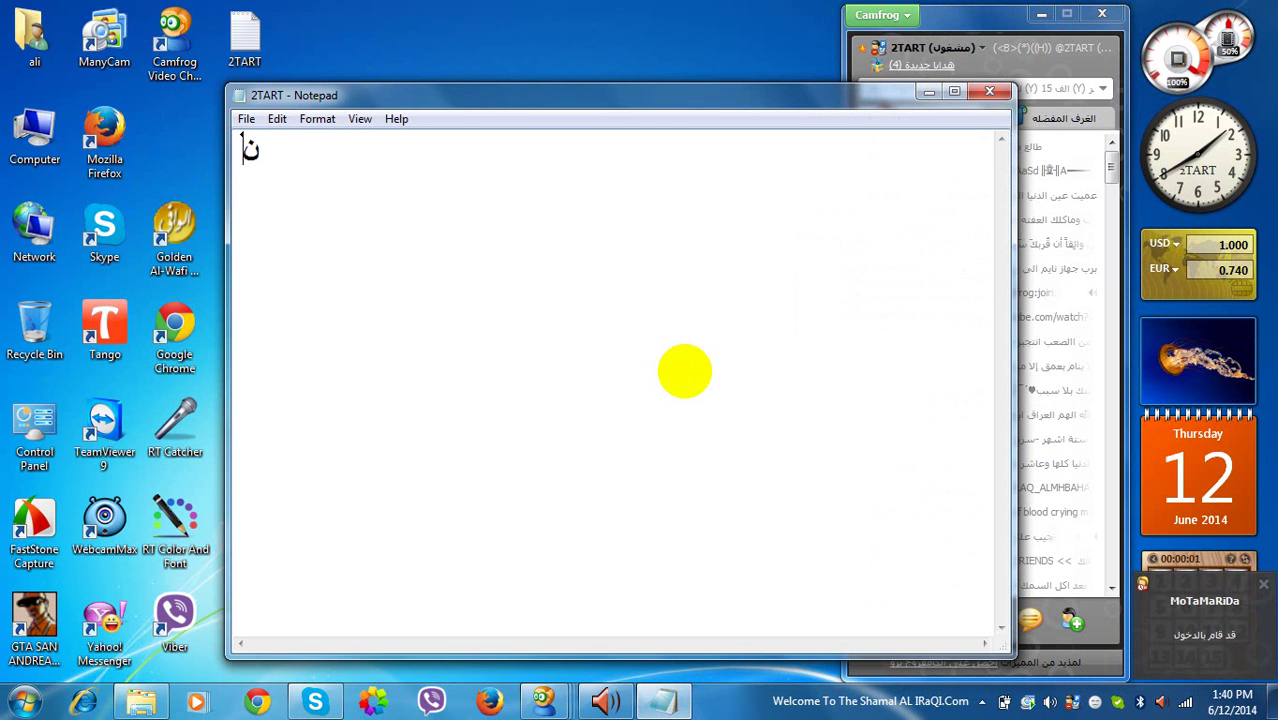
pyautogui.write('ضغط على الإ')
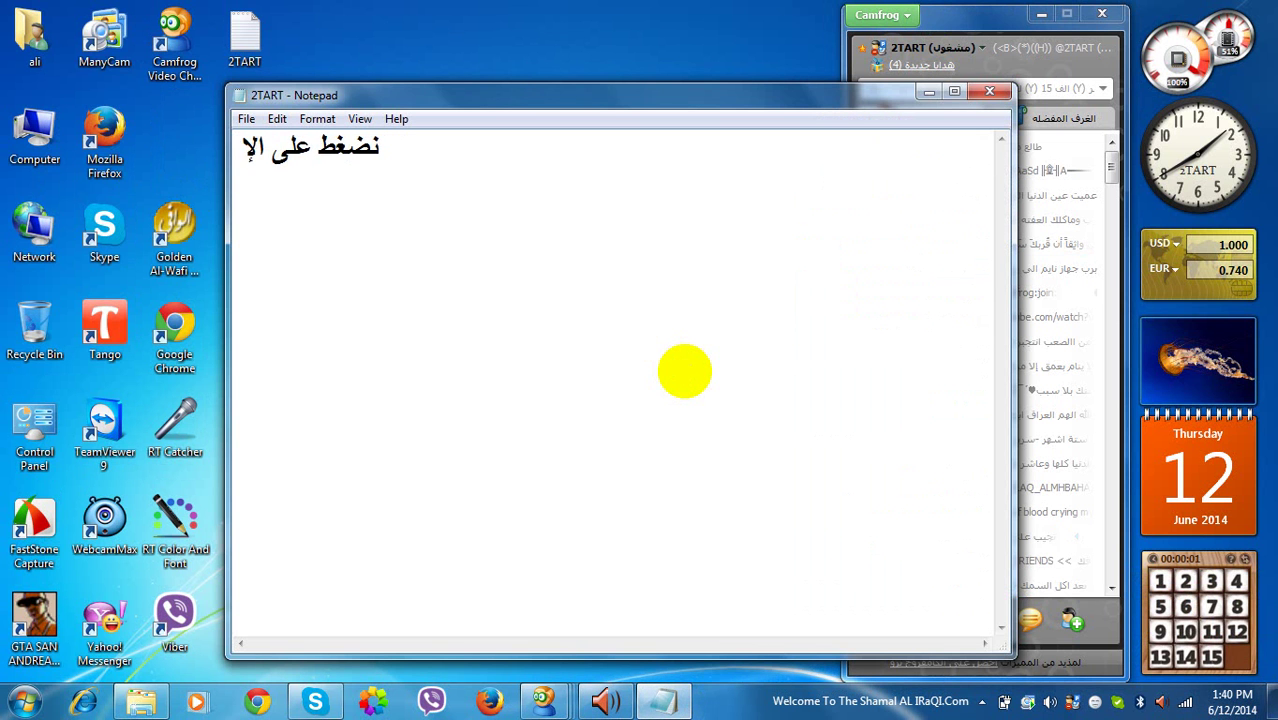
pyautogui.write('يقونة')
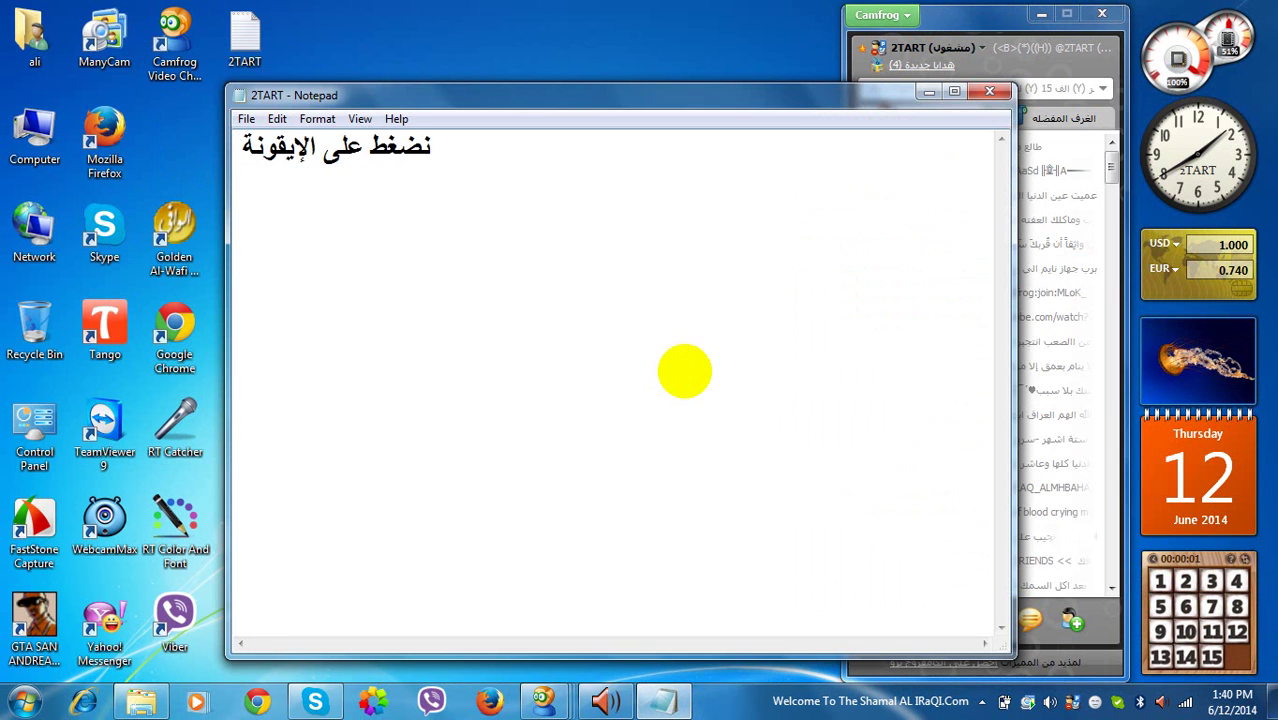
# - Move the note window clear of the Free Sound Recorder shortcut and launch that program from the desktop
pyautogui.moveTo(528, 104); pyautogui.dragTo(781, 109)
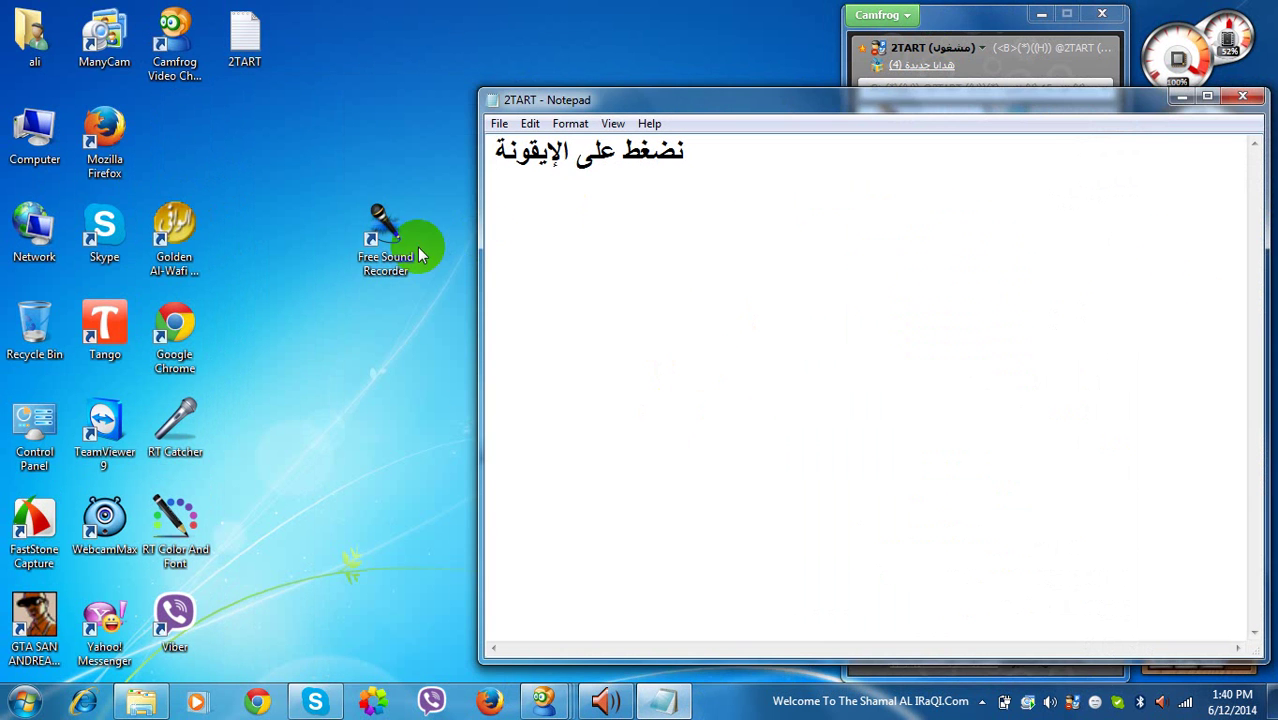
pyautogui.click(400, 248)
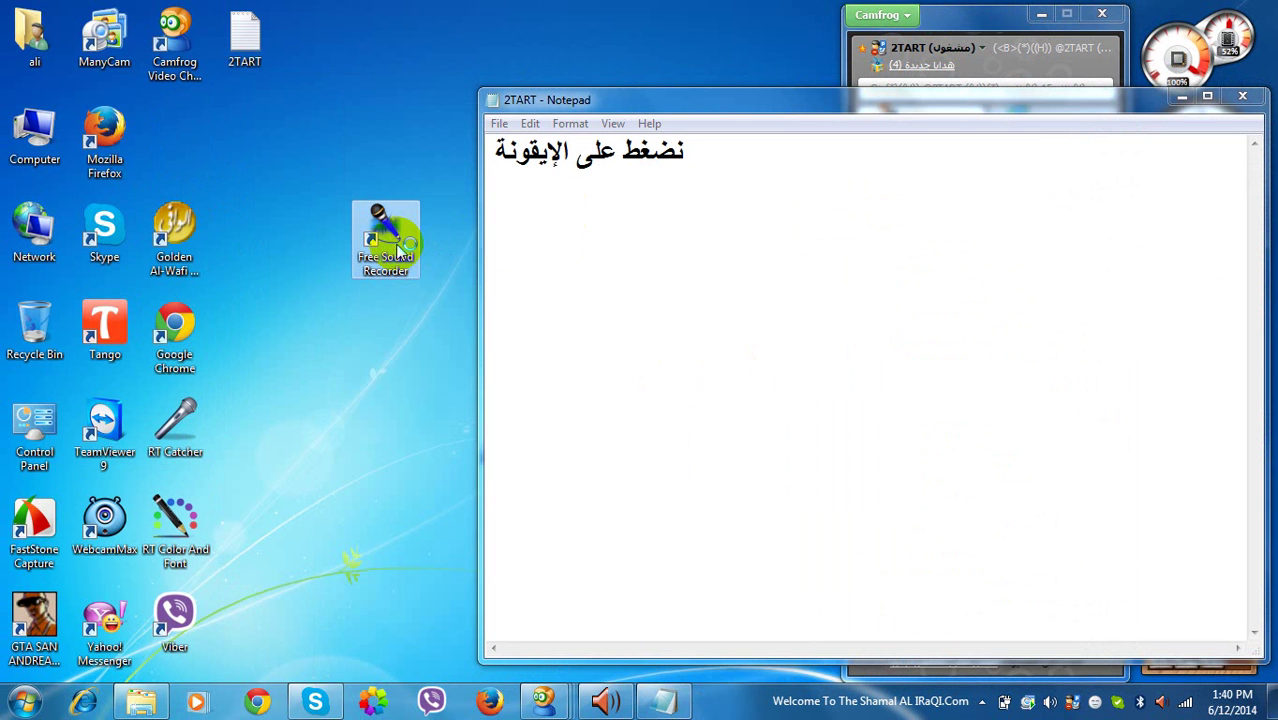
pyautogui.rightClick(356, 197)
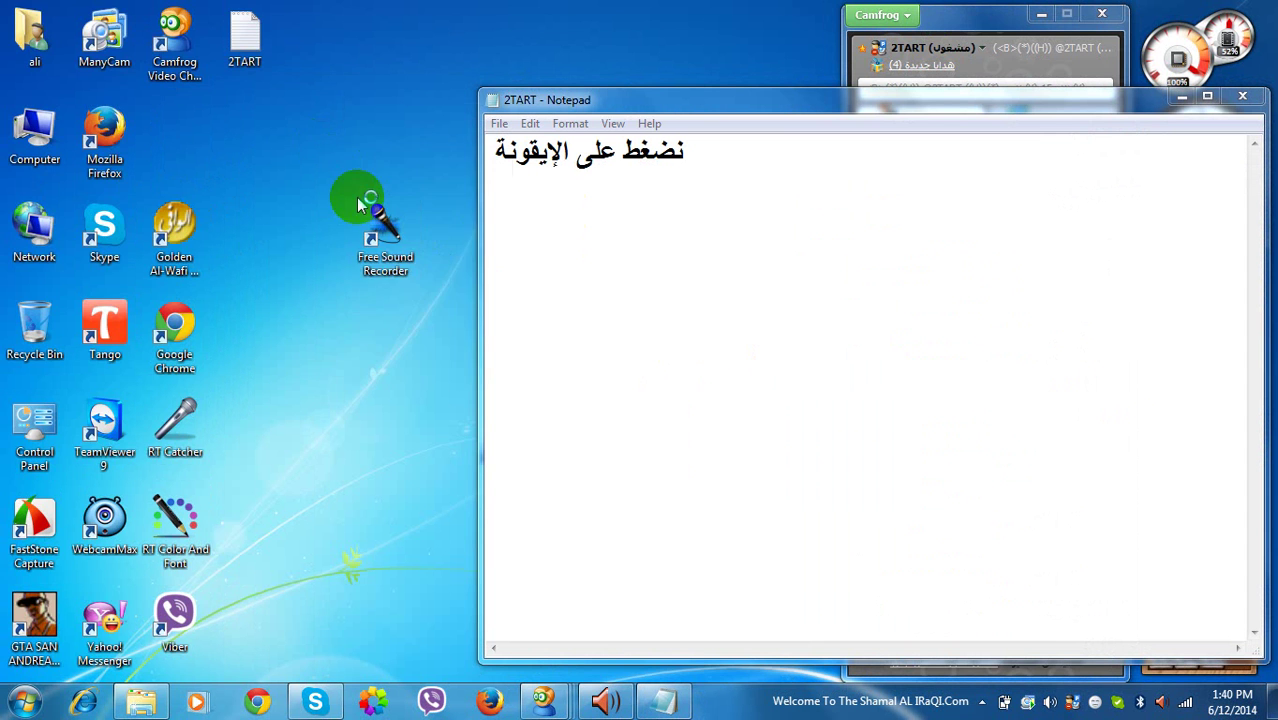
pyautogui.click(359, 190)
# - Replace the note's text with "الان انا فتحت الايقونة .. تابعو"
pyautogui.moveTo(736, 151); pyautogui.dragTo(305, 157)
pyautogui.press('BackSpace')
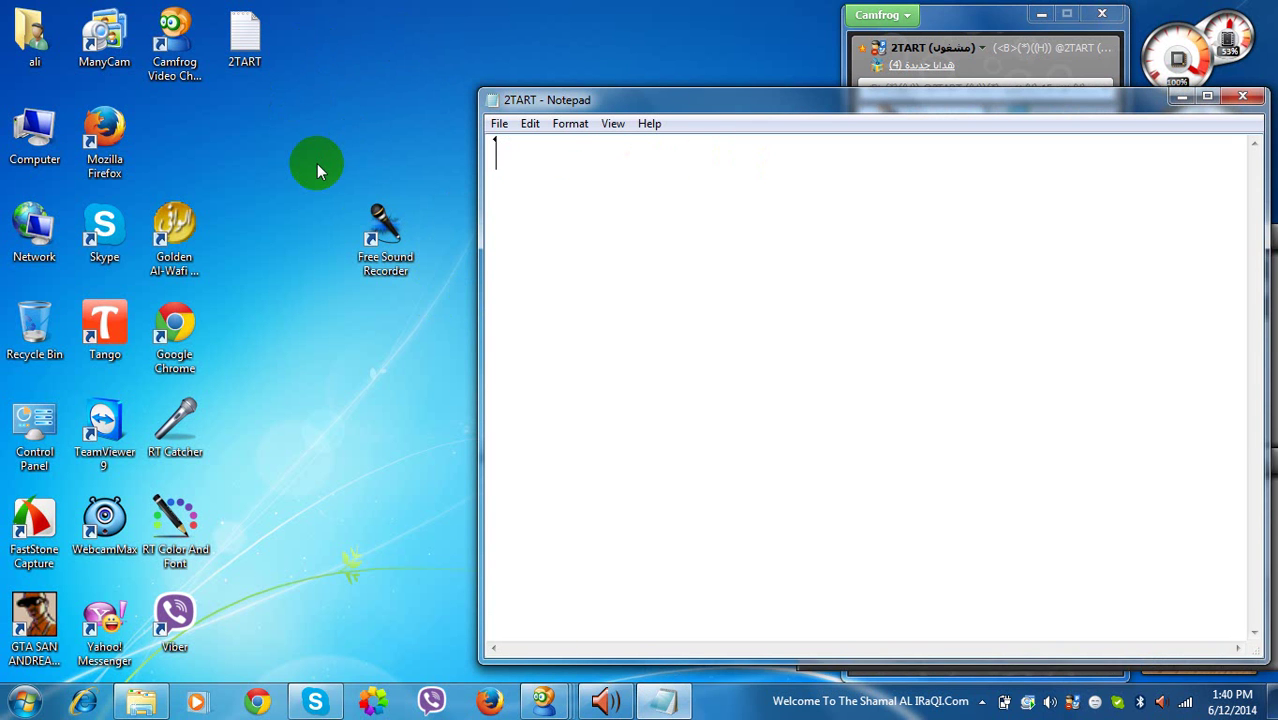
pyautogui.write('ن')
pyautogui.press('BackSpace')
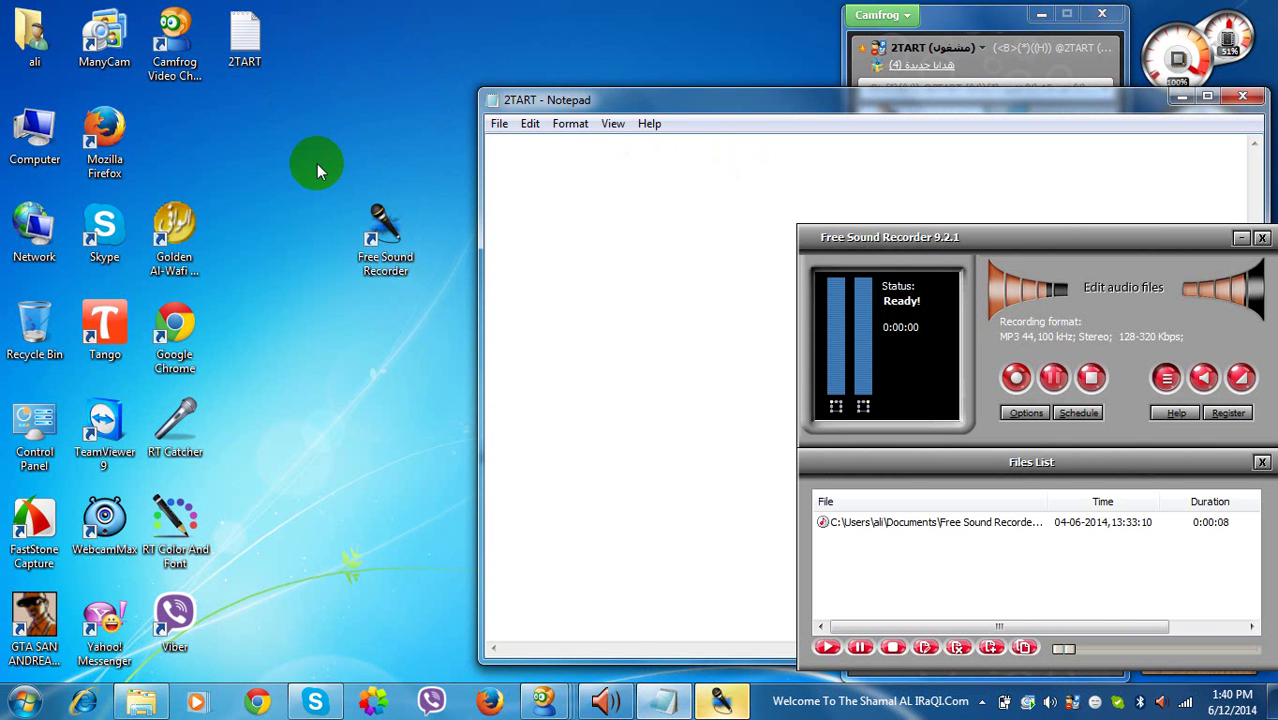
pyautogui.write('لان انا فتحت الا')
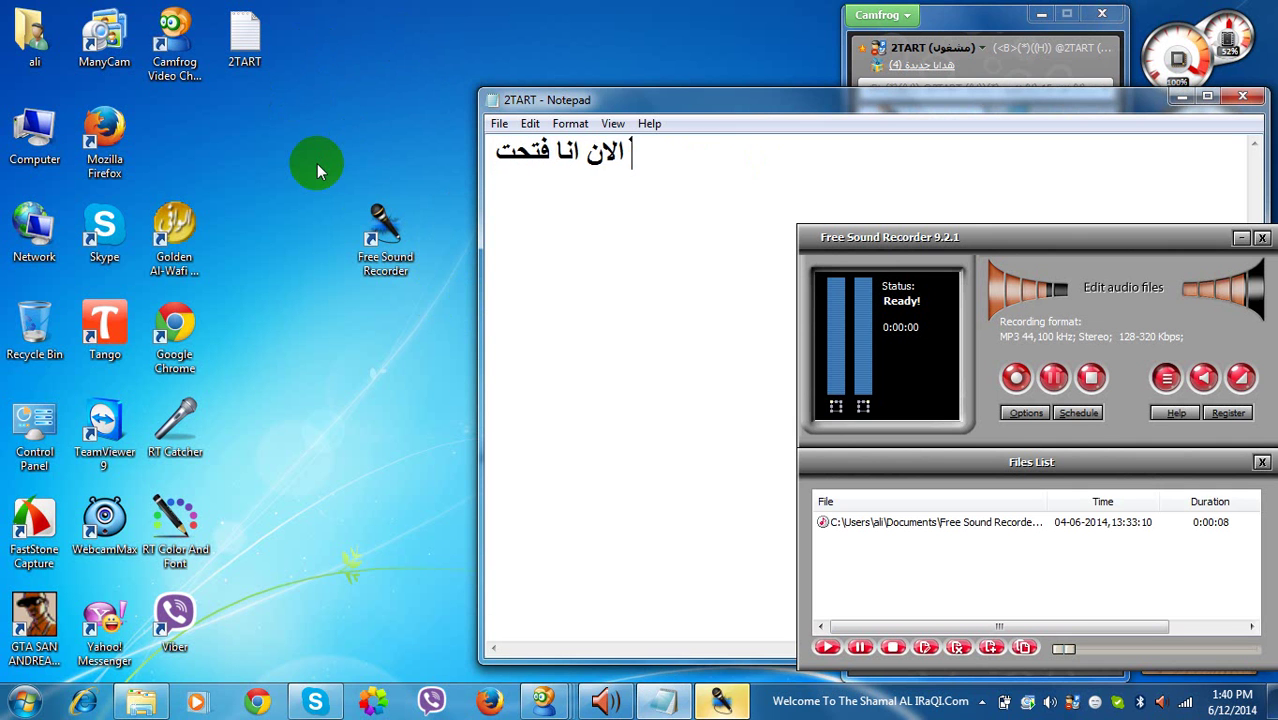
pyautogui.write('يقونة ')
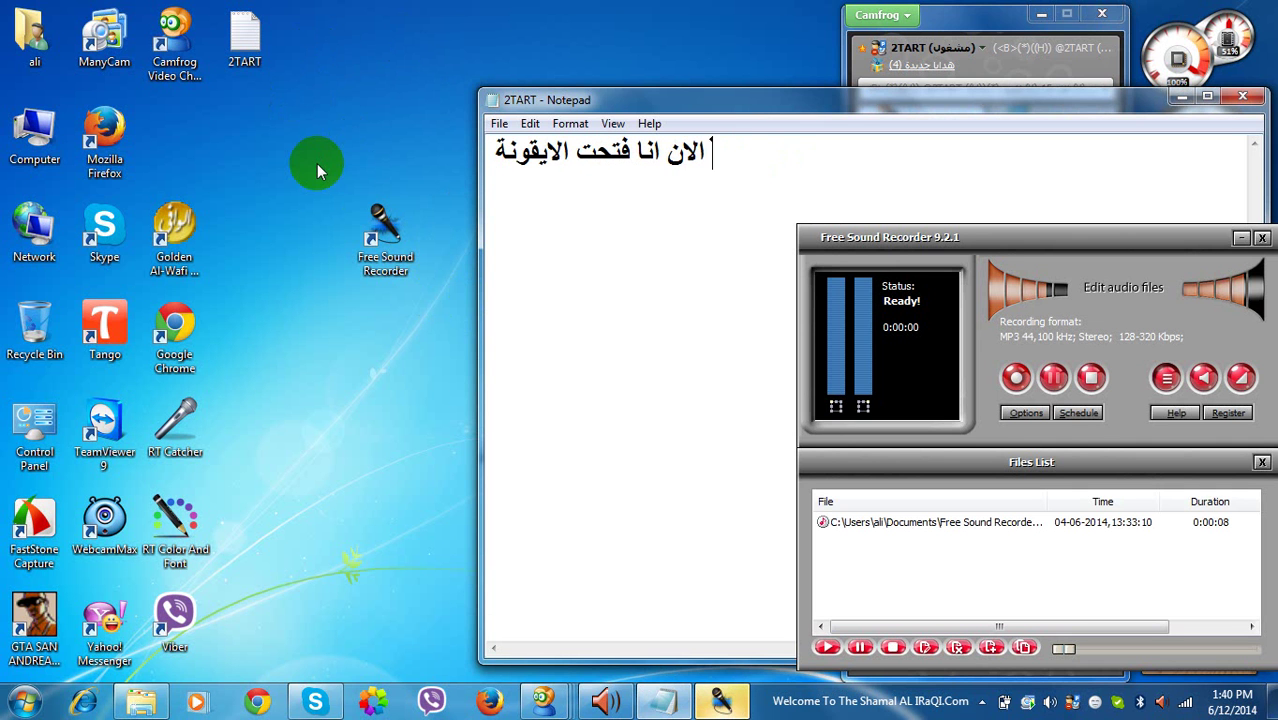
pyautogui.write('.. تابعو')
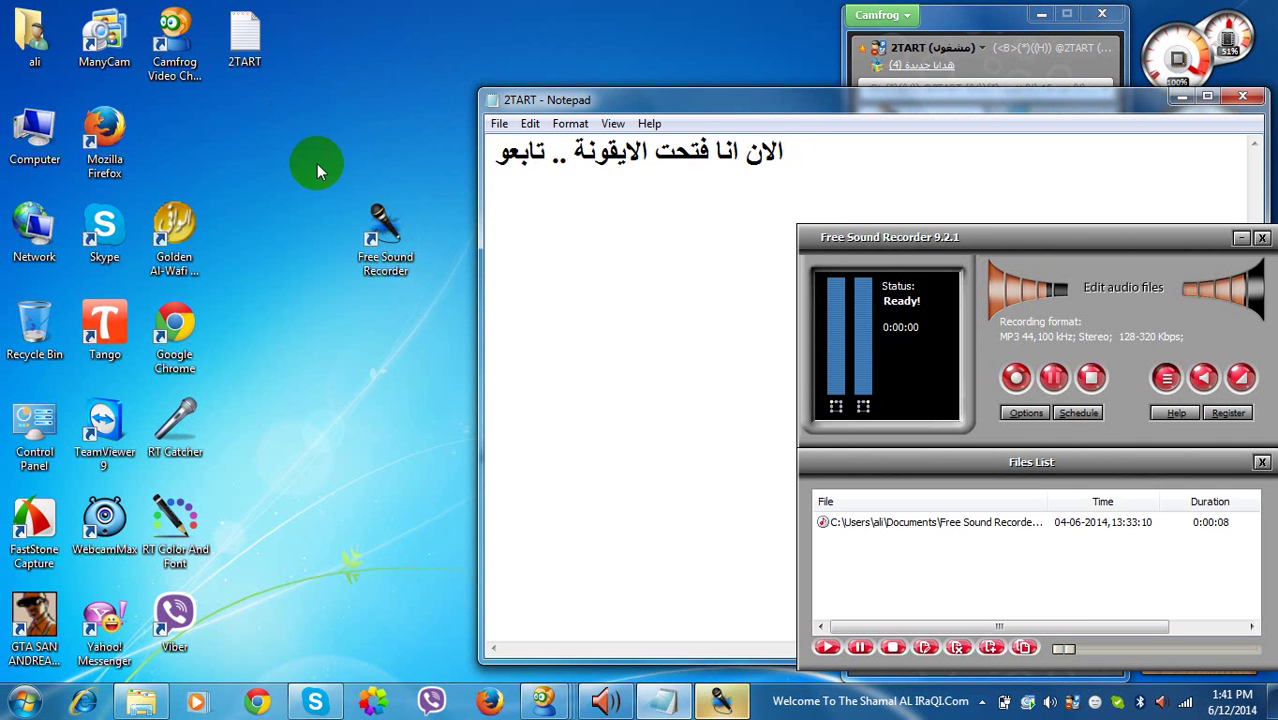
# - Finish the note's sentence by adding "معي!" at its end
pyautogui.write(' معي!')
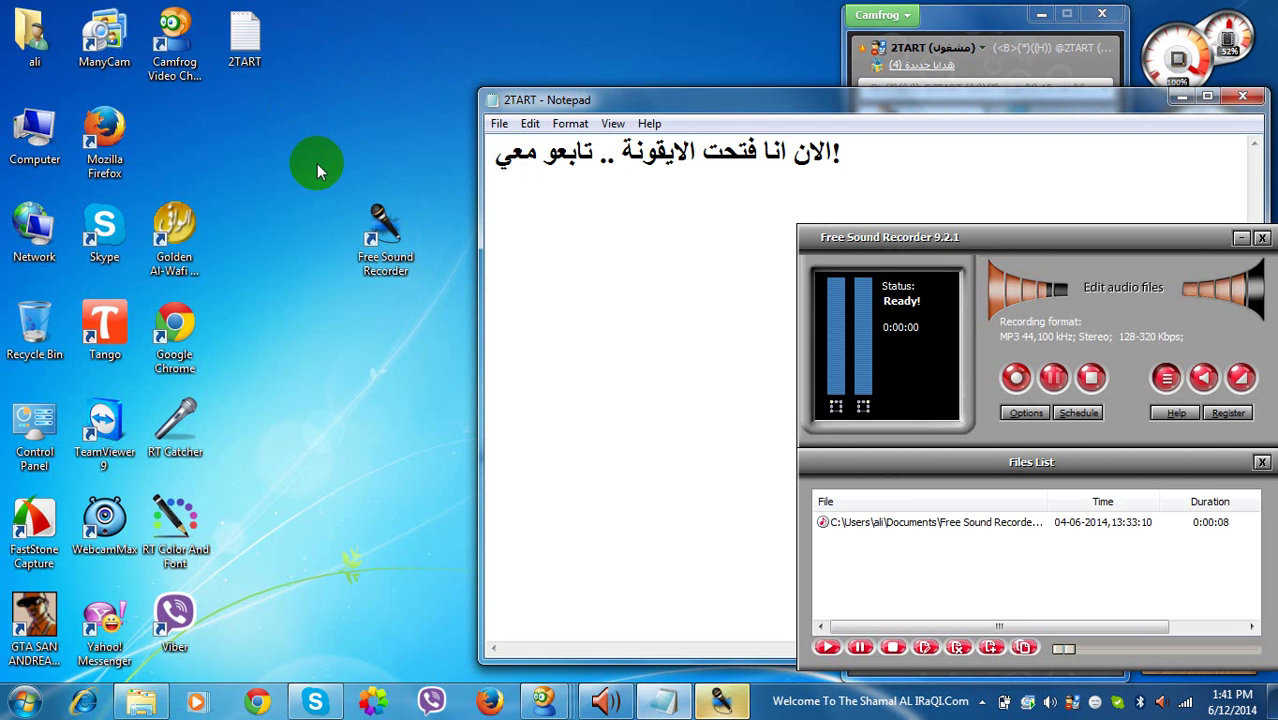
# - Replace the note's text with "هذه هي بدء التسجيل" to introduce the recorder's start-recording control
pyautogui.press('BackSpace')
pyautogui.press('BackSpace')
pyautogui.press('BackSpace')
pyautogui.press('BackSpace')
pyautogui.press('BackSpace')
pyautogui.press('BackSpace')
pyautogui.press('BackSpace')
pyautogui.press('BackSpace')
pyautogui.press('BackSpace')
pyautogui.press('BackSpace')
pyautogui.press('BackSpace')
pyautogui.press('BackSpace')
pyautogui.press('BackSpace')
pyautogui.press('BackSpace')
pyautogui.press('BackSpace')
pyautogui.press('BackSpace')
pyautogui.press('BackSpace')
pyautogui.press('BackSpace')
pyautogui.press('BackSpace')
pyautogui.press('BackSpace')
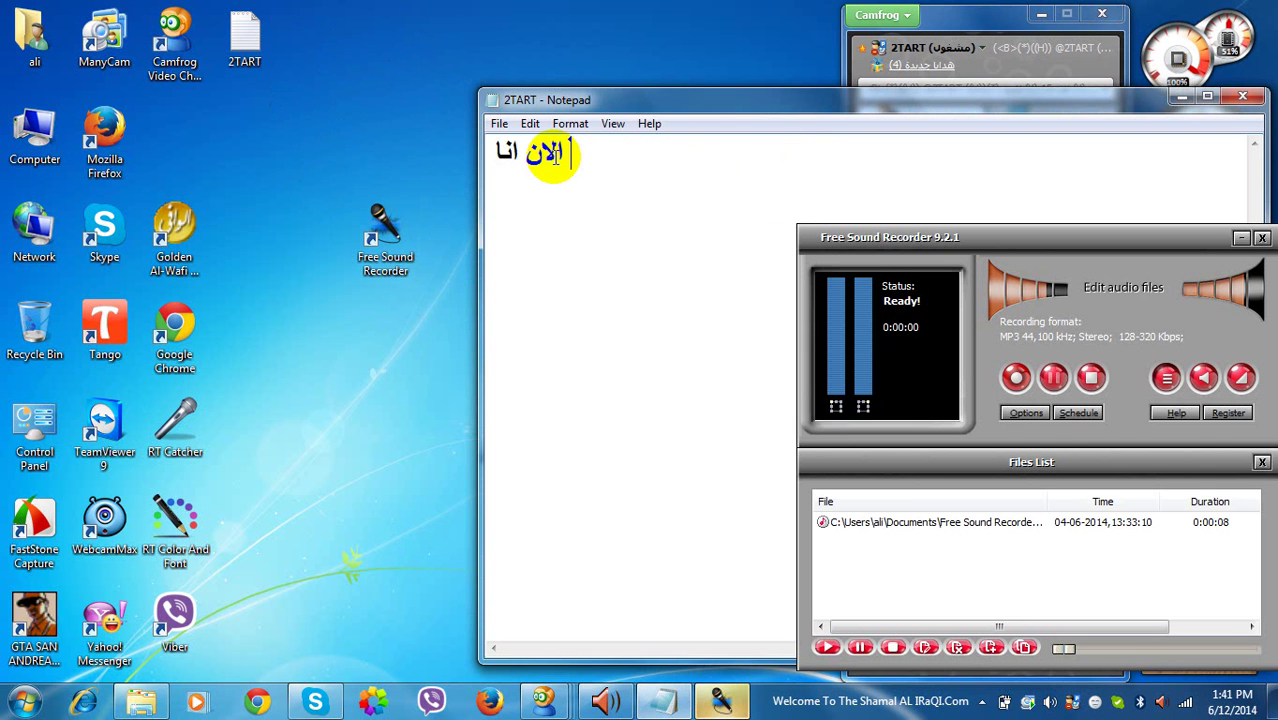
pyautogui.press('BackSpace')
pyautogui.press('BackSpace')
pyautogui.press('BackSpace')
pyautogui.press('BackSpace')
pyautogui.press('BackSpace')
pyautogui.press('BackSpace')
pyautogui.press('BackSpace')
pyautogui.press('BackSpace')
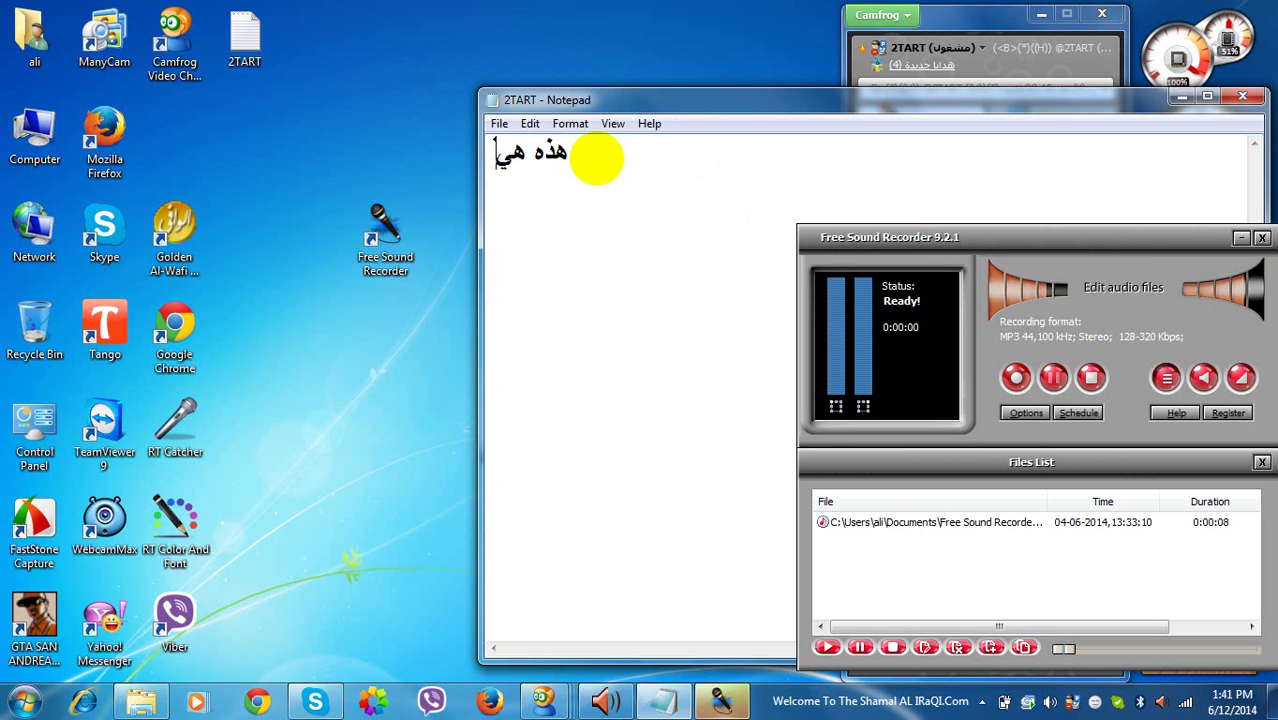
pyautogui.write('هذه هي د')
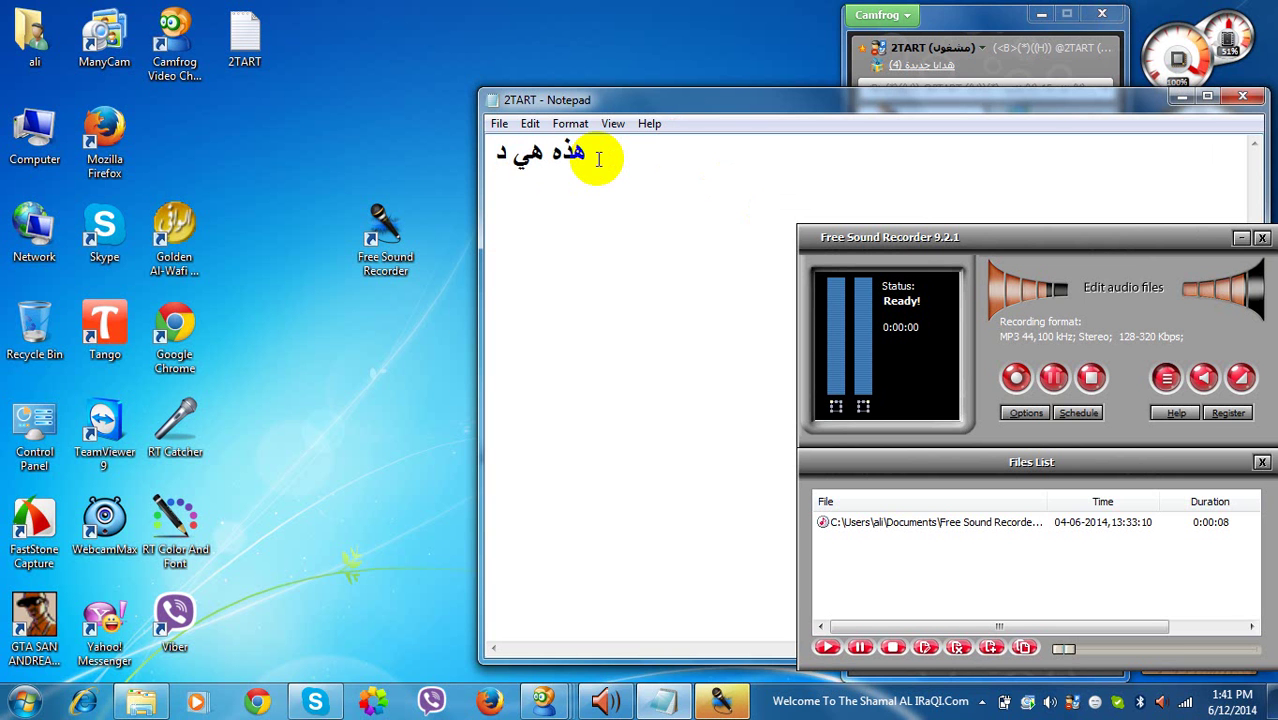
pyautogui.press('BackSpace')
pyautogui.write('بدء ال')
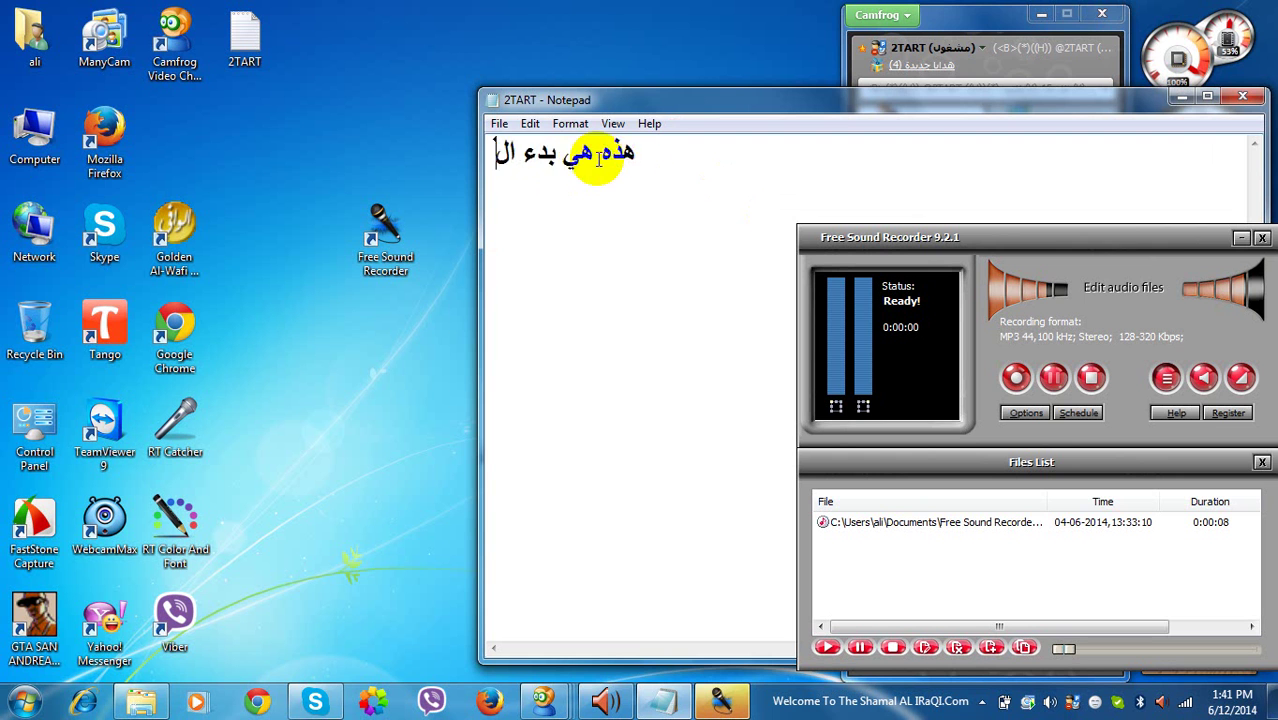
pyautogui.write('تسجيل')
pyautogui.click(1016, 378)
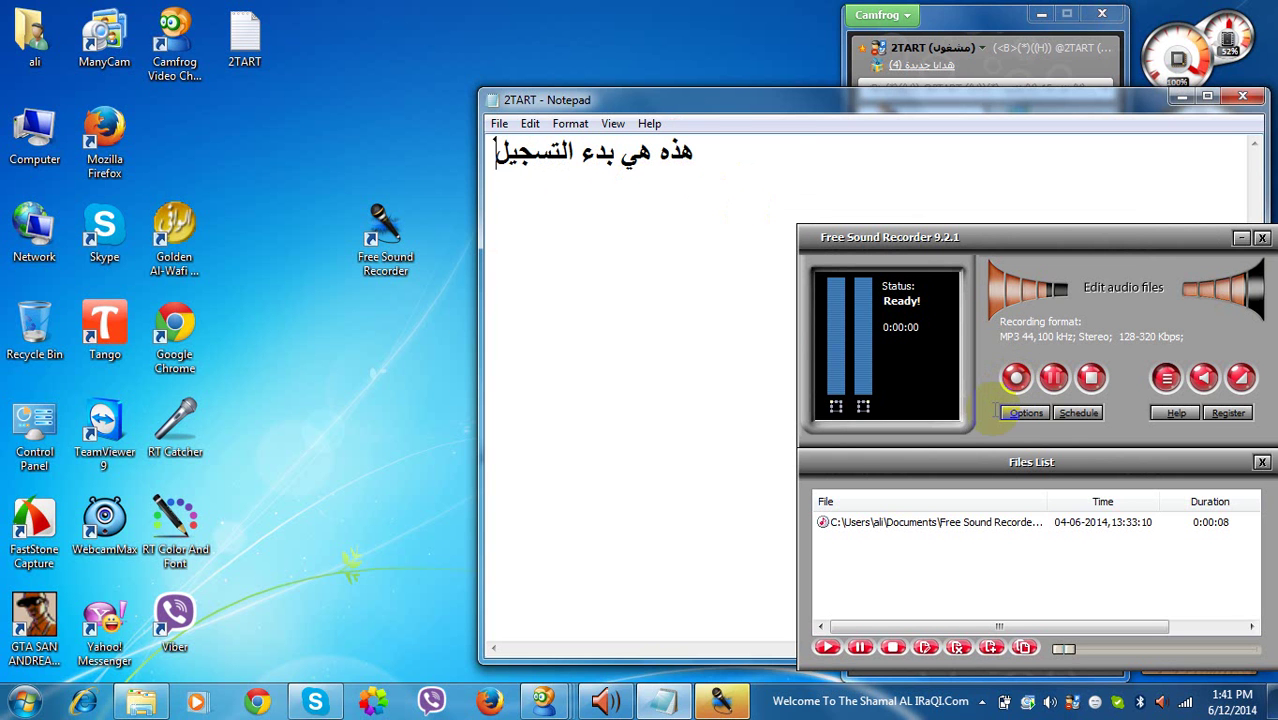
# - Clear the note and write "وهذه هي انتهاء التسجيل" in it
pyautogui.doubleClick(762, 161)
pyautogui.click(762, 161)
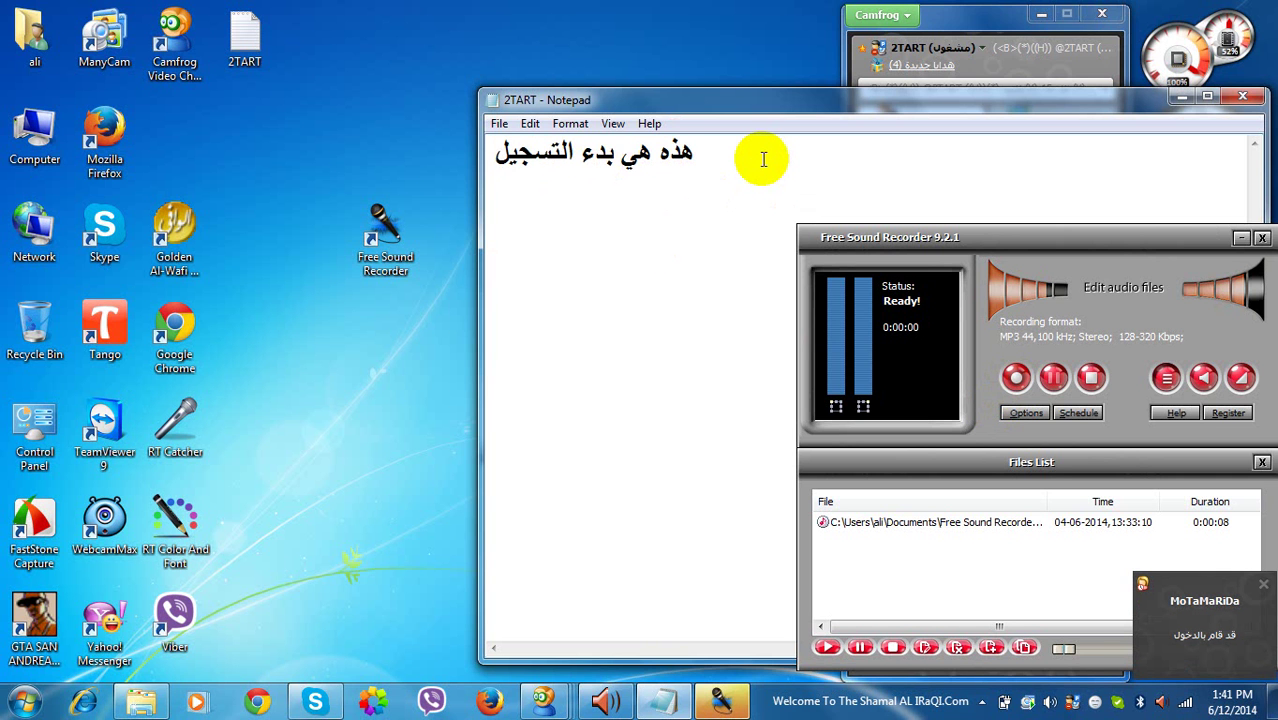
pyautogui.press('BackSpace')
pyautogui.press('BackSpace')
pyautogui.press('BackSpace')
pyautogui.press('BackSpace')
pyautogui.press('BackSpace')
pyautogui.press('BackSpace')
pyautogui.press('BackSpace')
pyautogui.press('BackSpace')
pyautogui.press('BackSpace')
pyautogui.press('BackSpace')
pyautogui.press('BackSpace')
pyautogui.press('BackSpace')
pyautogui.press('BackSpace')
pyautogui.press('BackSpace')
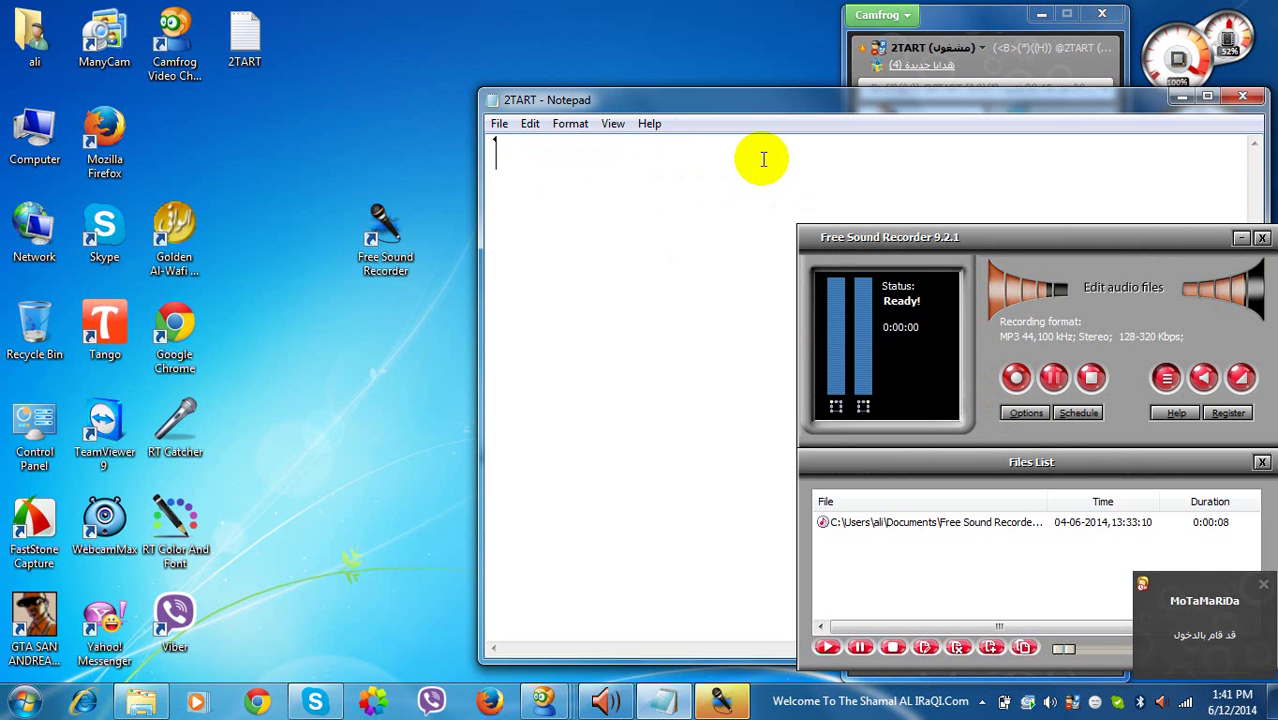
pyautogui.write('هي انتهاء التسجيل')
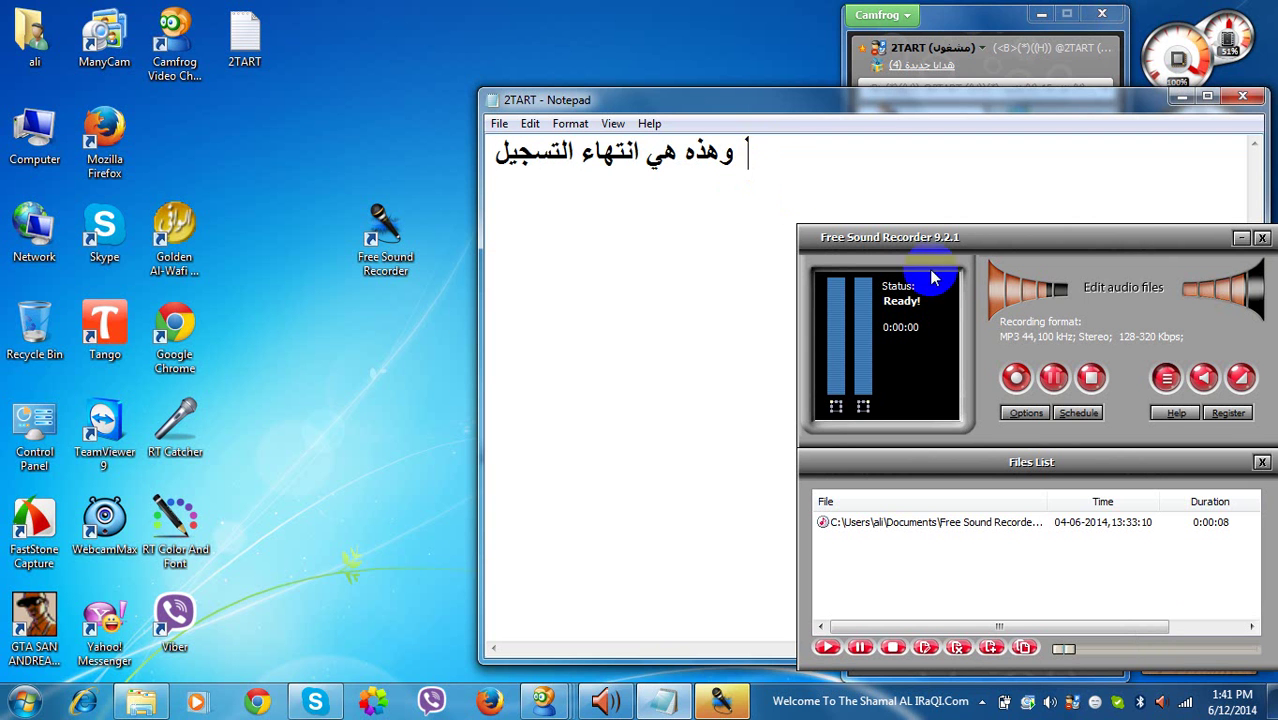
pyautogui.hotkey('ctrl', 'shift', 'Left')
pyautogui.moveTo(773, 161); pyautogui.dragTo(670, 141)
pyautogui.click(679, 138)
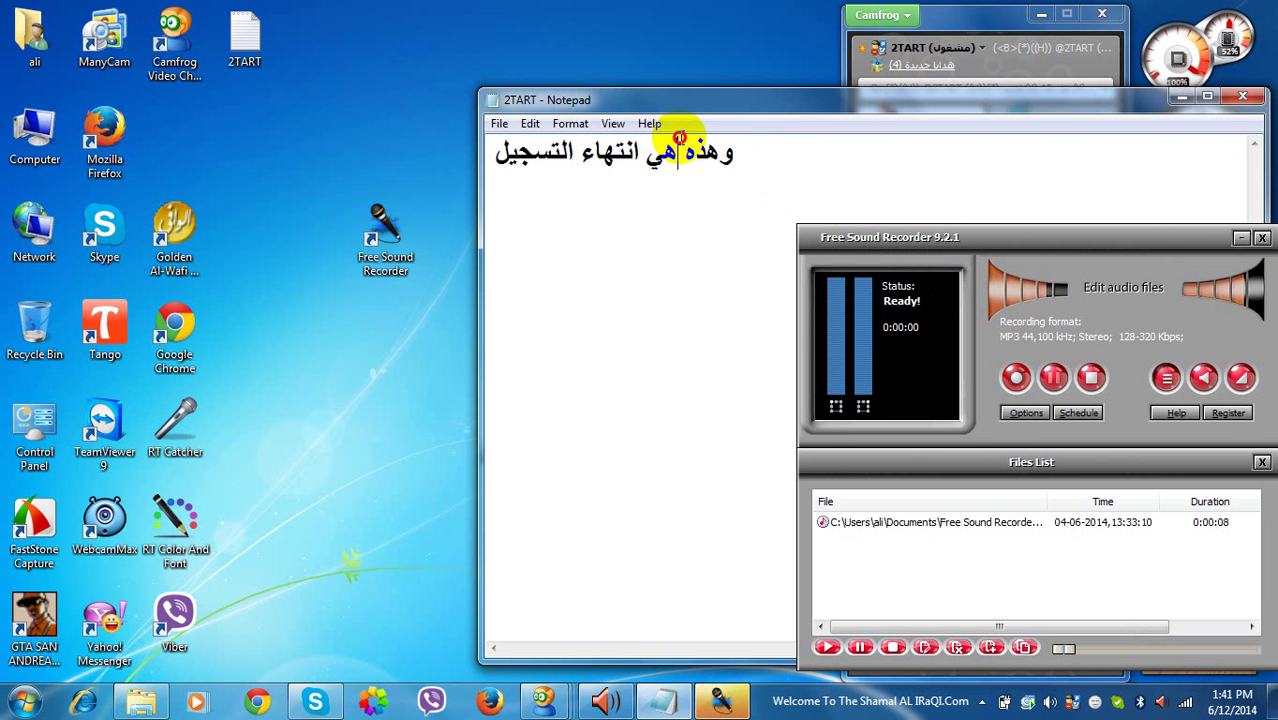
pyautogui.doubleClick(709, 154)
pyautogui.click(709, 154)
pyautogui.moveTo(744, 155); pyautogui.dragTo(603, 158)
pyautogui.click(736, 150)
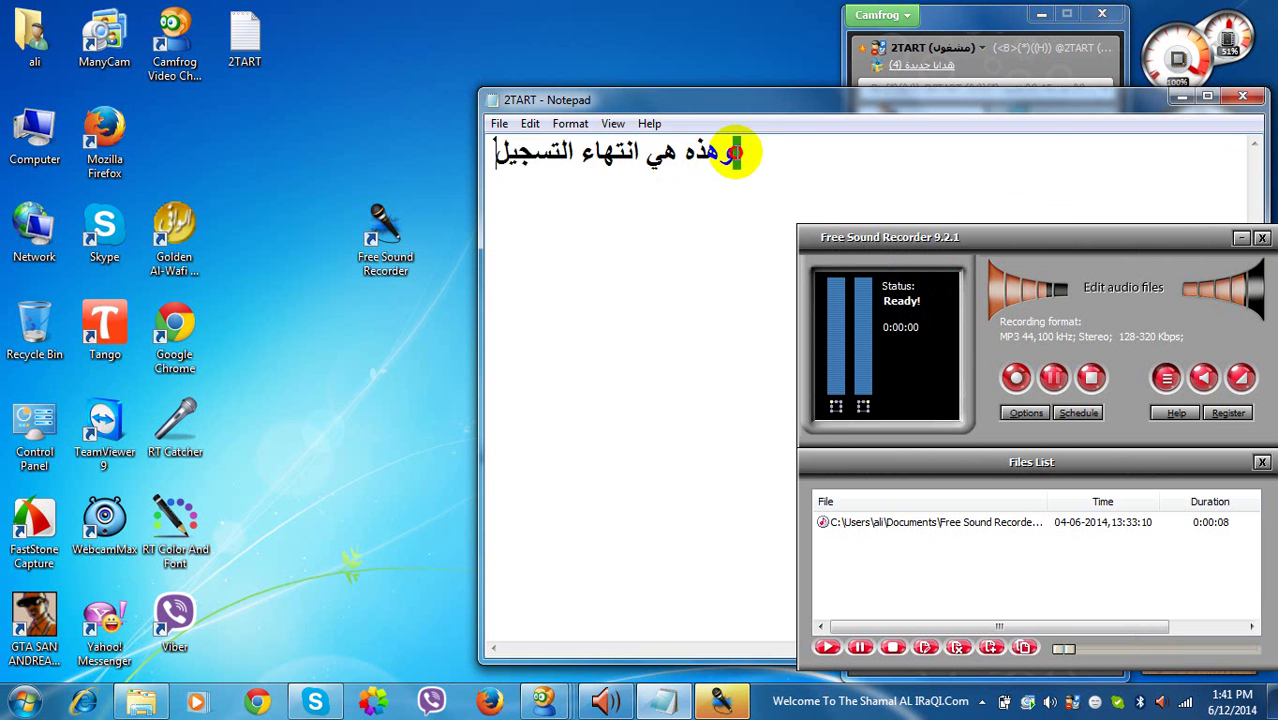
pyautogui.hotkey('ctrl', 'a')
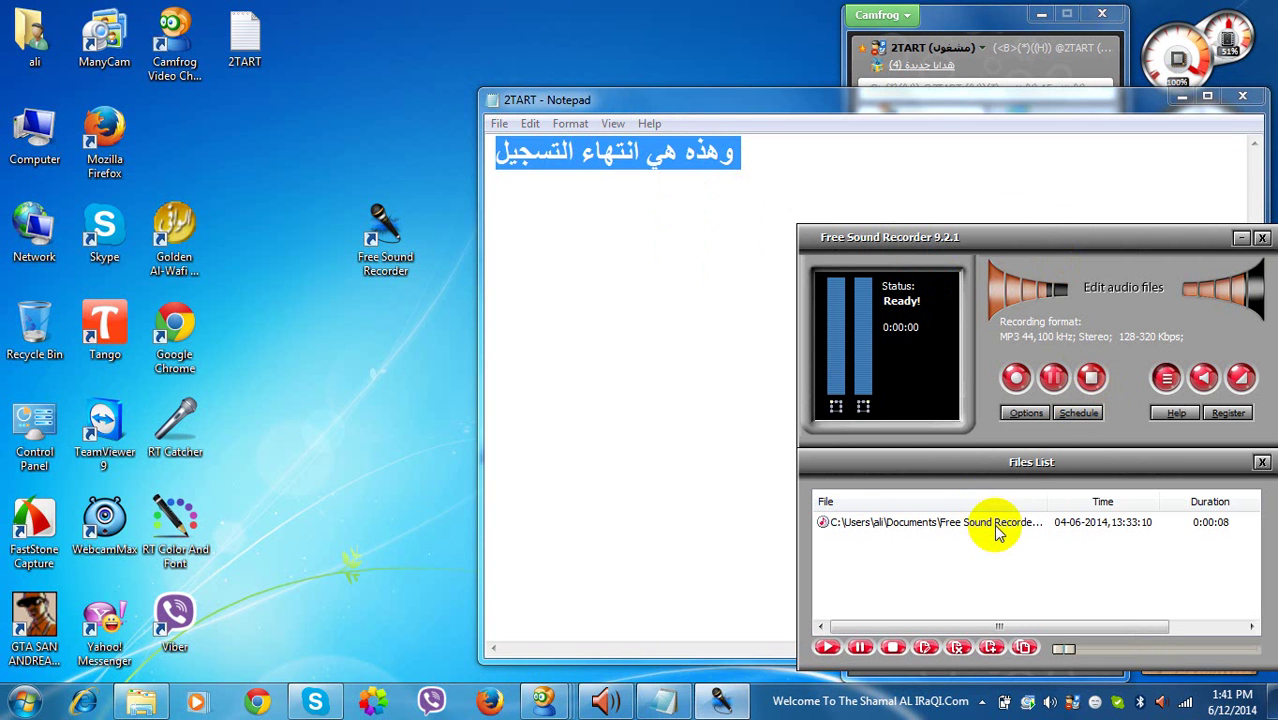
pyautogui.click(747, 170)
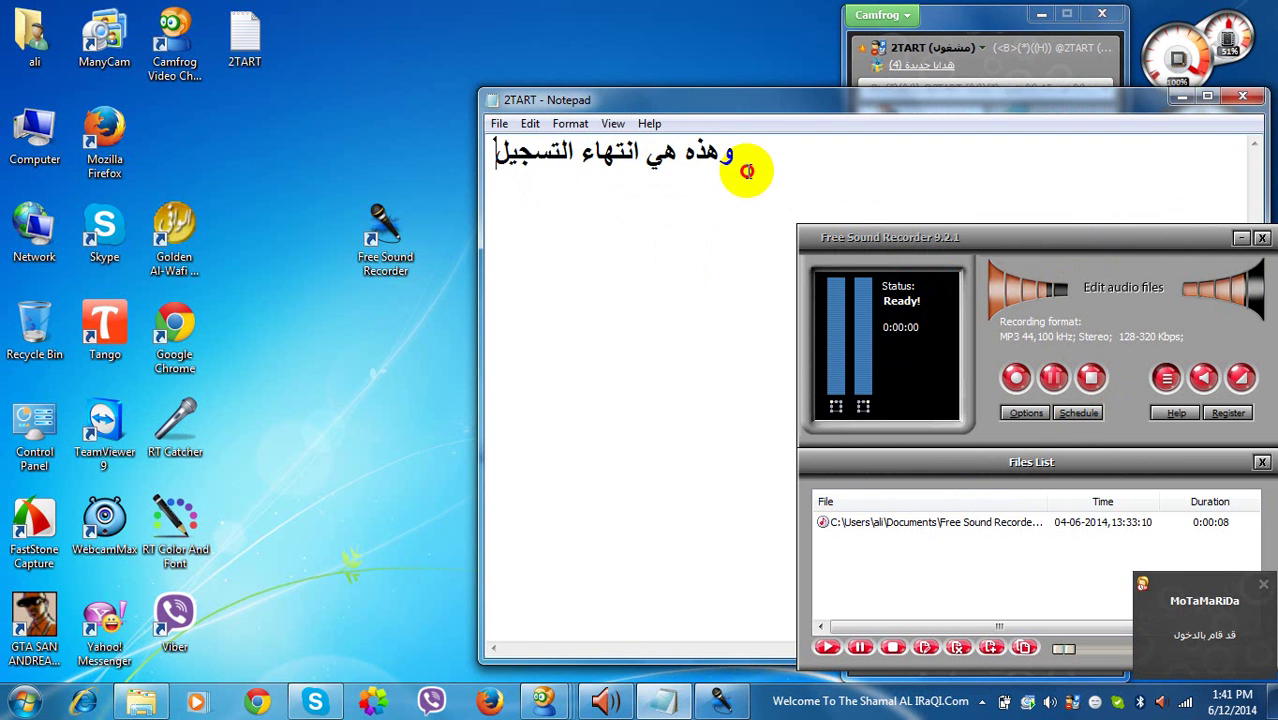
# - Replace the note's text with "وانا مسجيل صوت الي هذا انظروا"
pyautogui.doubleClick(528, 157)
pyautogui.press('BackSpace')
pyautogui.press('BackSpace')
pyautogui.press('BackSpace')
pyautogui.press('BackSpace')
pyautogui.press('BackSpace')
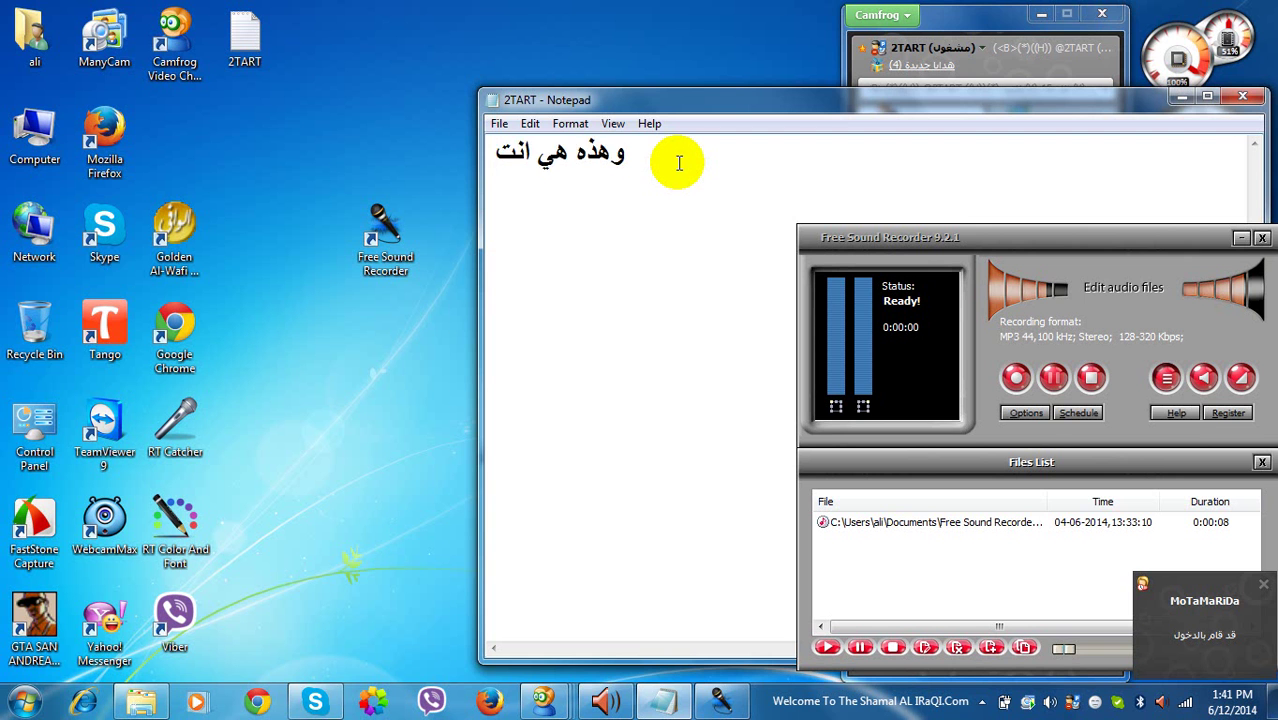
pyautogui.press('BackSpace')
pyautogui.press('BackSpace')
pyautogui.press('BackSpace')
pyautogui.press('BackSpace')
pyautogui.press('BackSpace')
pyautogui.press('BackSpace')
pyautogui.press('BackSpace')
pyautogui.press('BackSpace')
pyautogui.press('BackSpace')
pyautogui.press('BackSpace')
pyautogui.press('BackSpace')
pyautogui.write('وانا مسجيل')
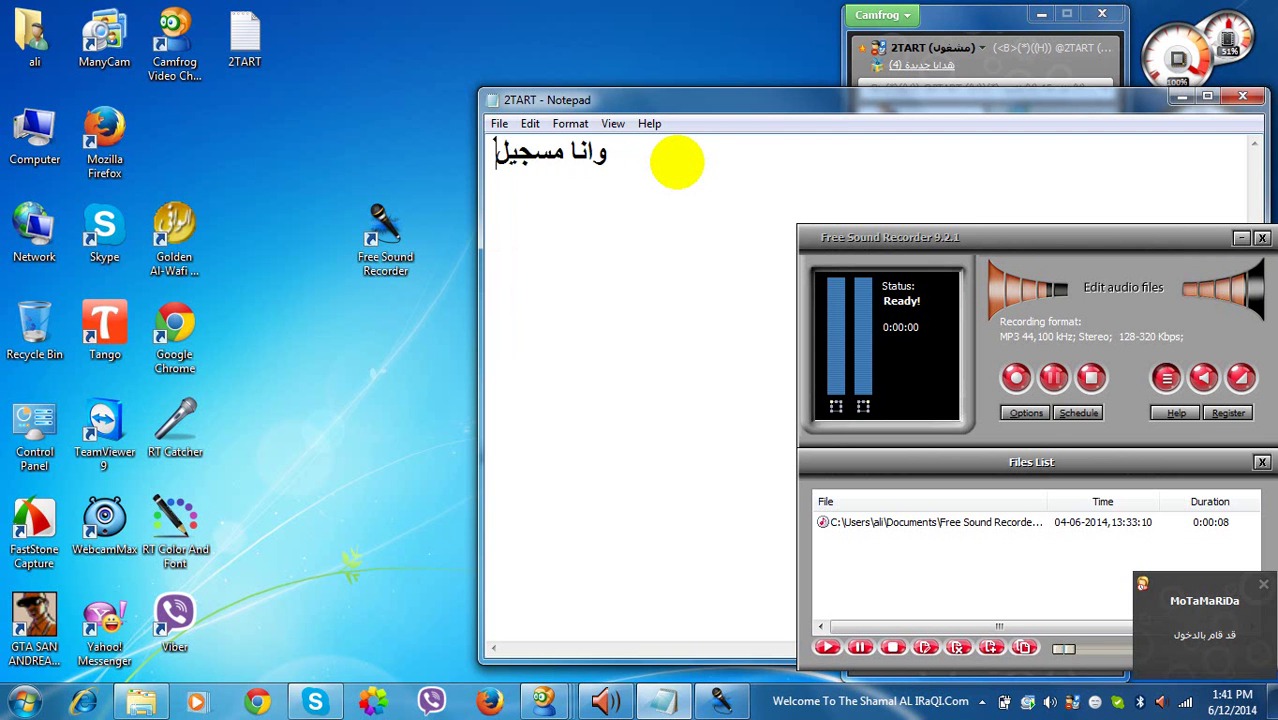
pyautogui.write(' صوت الي')
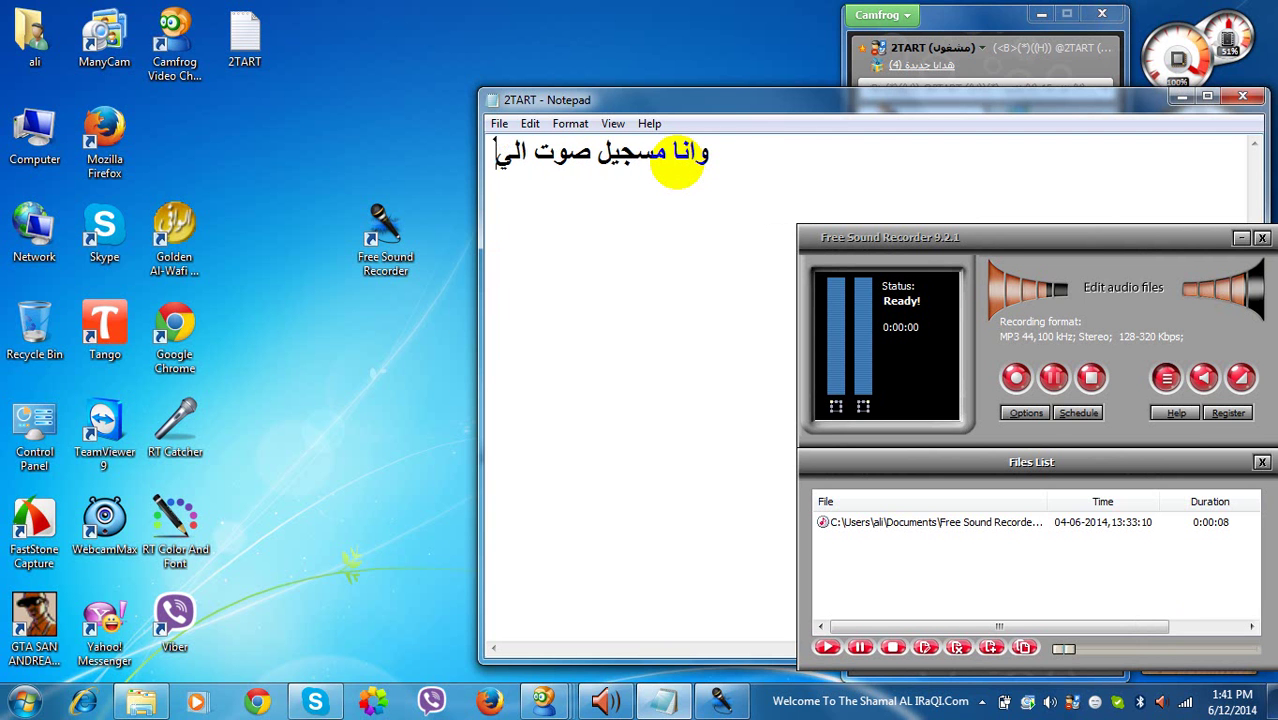
pyautogui.write(' هذا انظور')
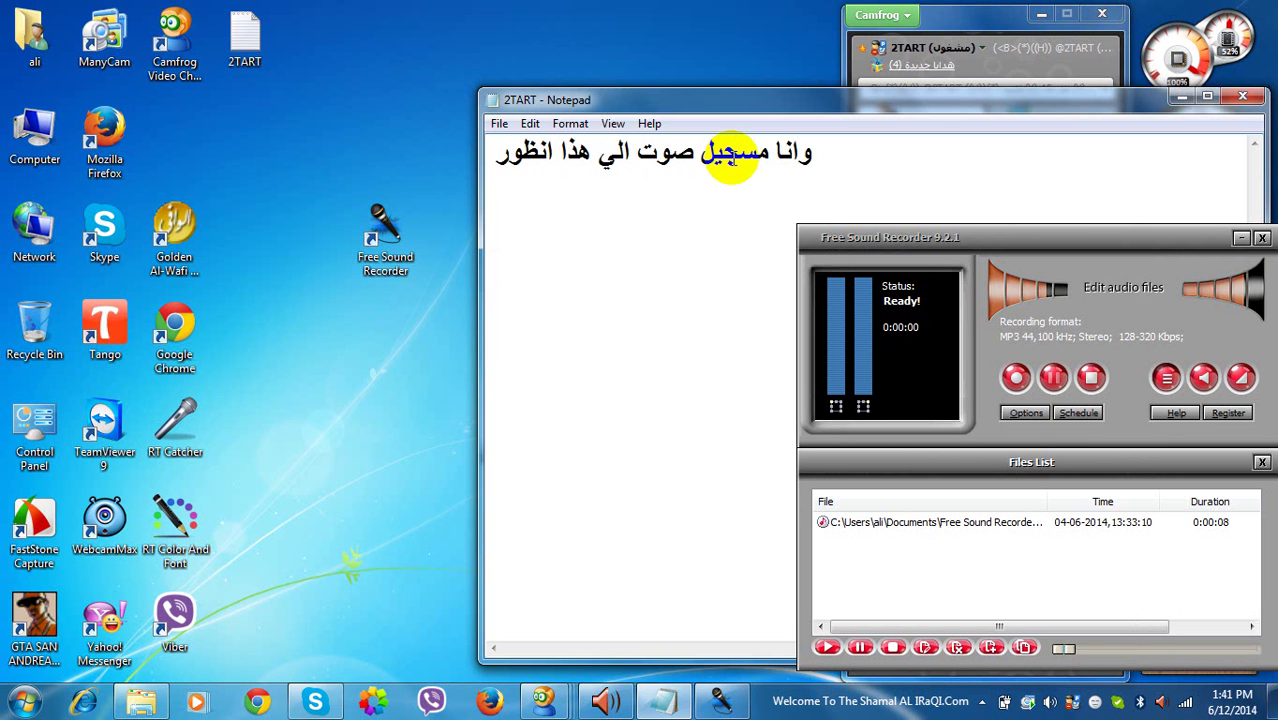
pyautogui.press('BackSpace')
pyautogui.press('BackSpace')
pyautogui.write('روا')
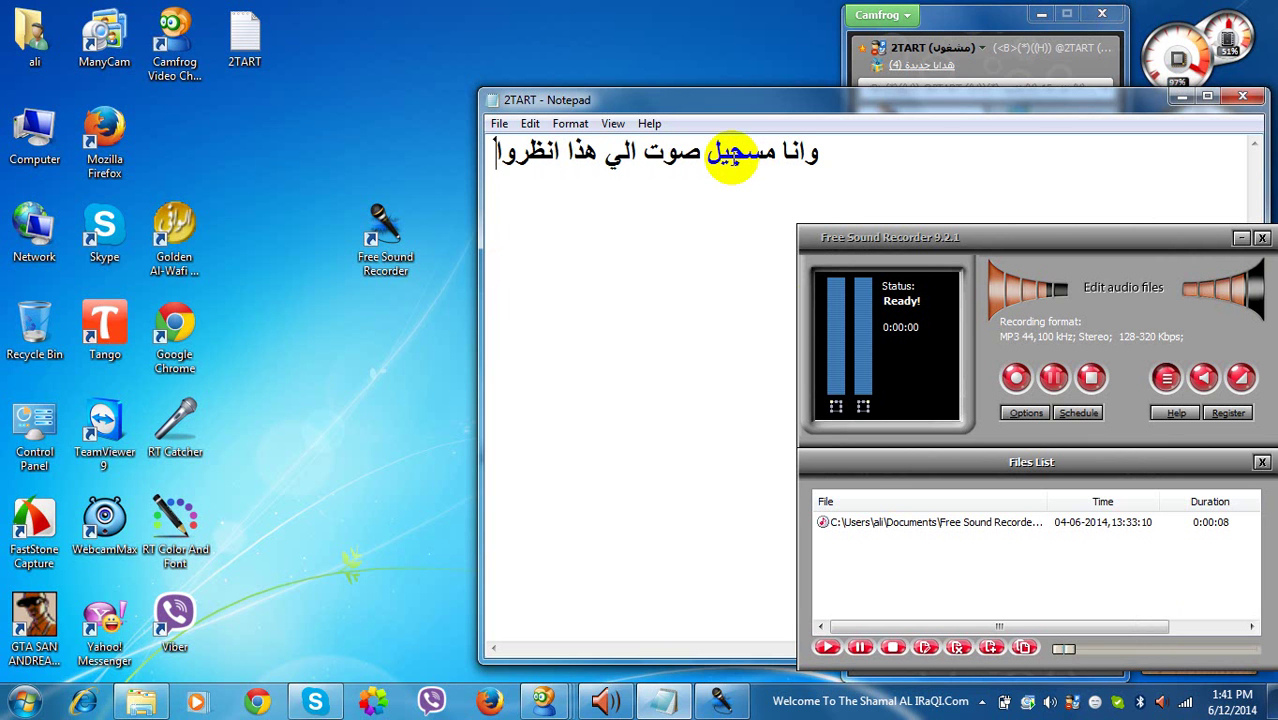
# - Play the existing recording from the recorder's files list briefly and stop the playback
pyautogui.click(868, 528)
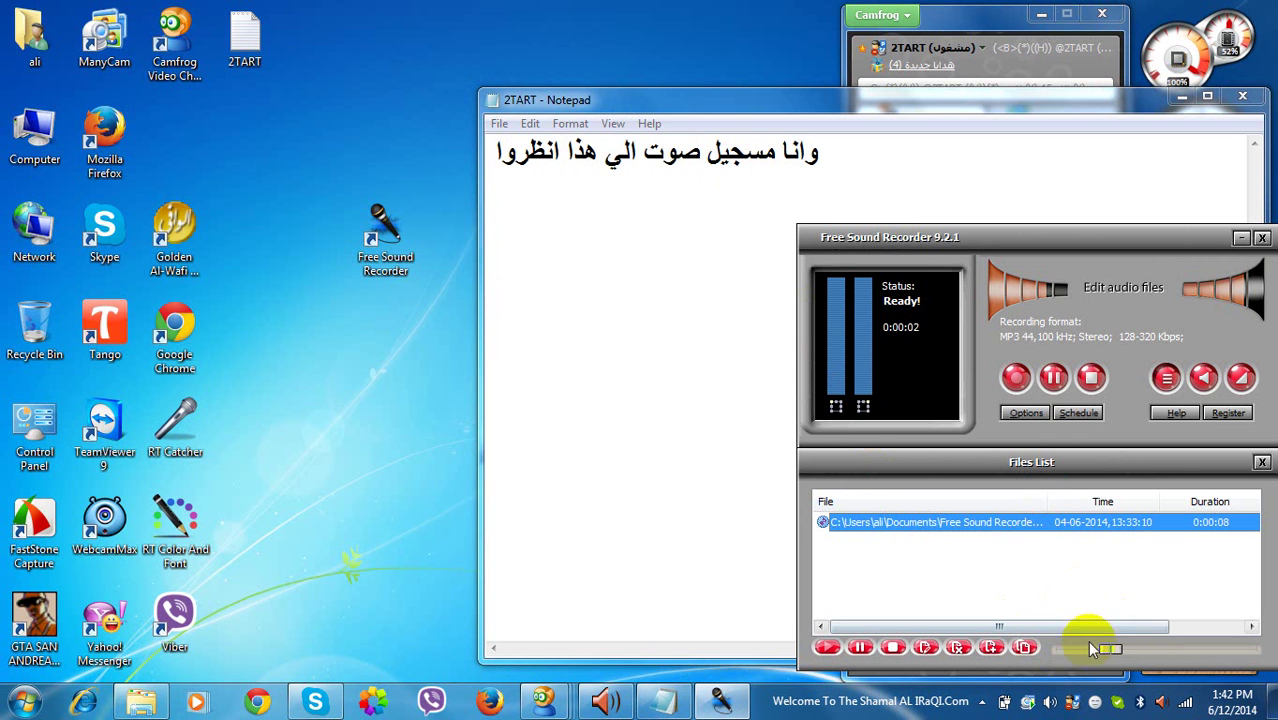
pyautogui.click(1091, 377)
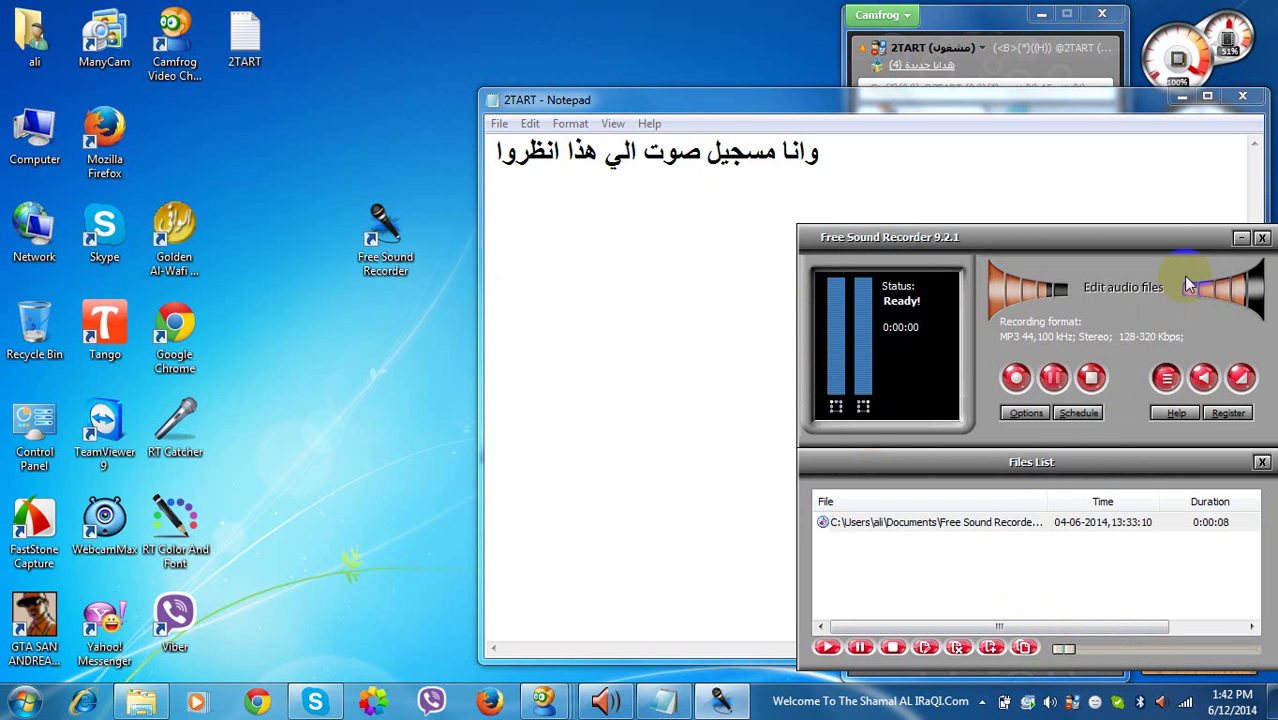
# - Delete the existing recording from the recorder's files list
pyautogui.rightClick(1040, 522)
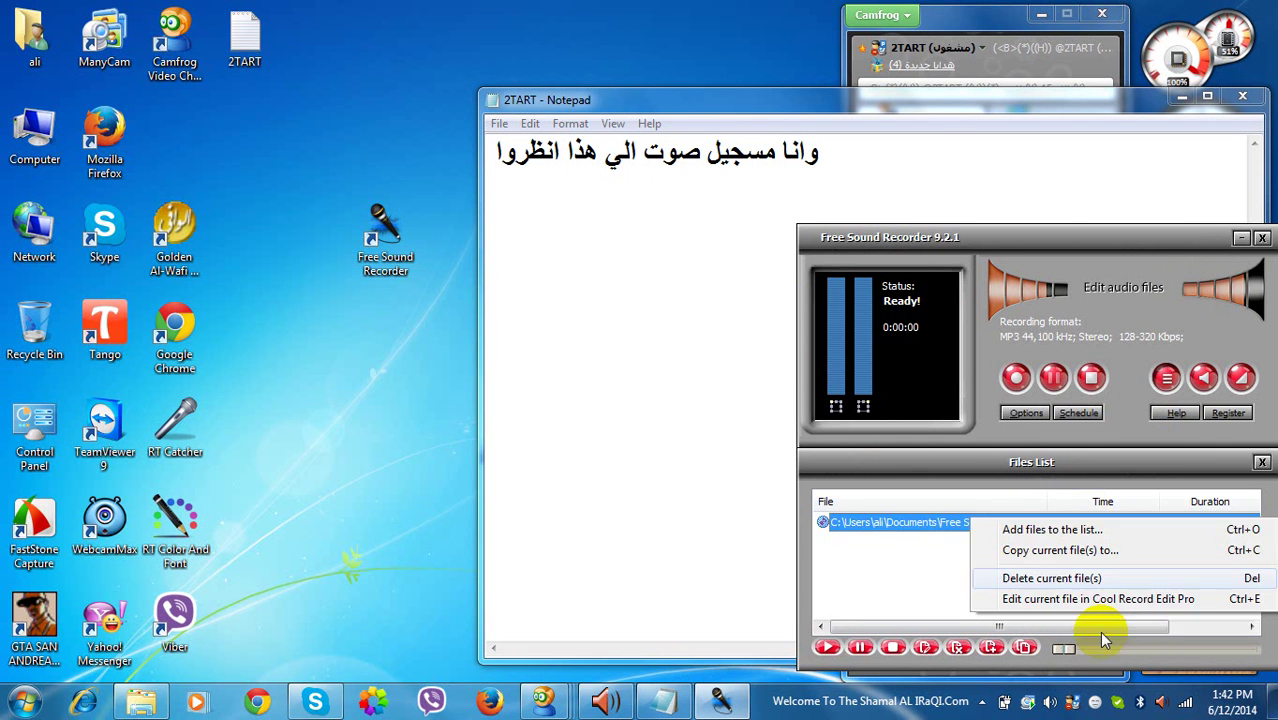
pyautogui.click(1045, 578)
pyautogui.click(1052, 485)
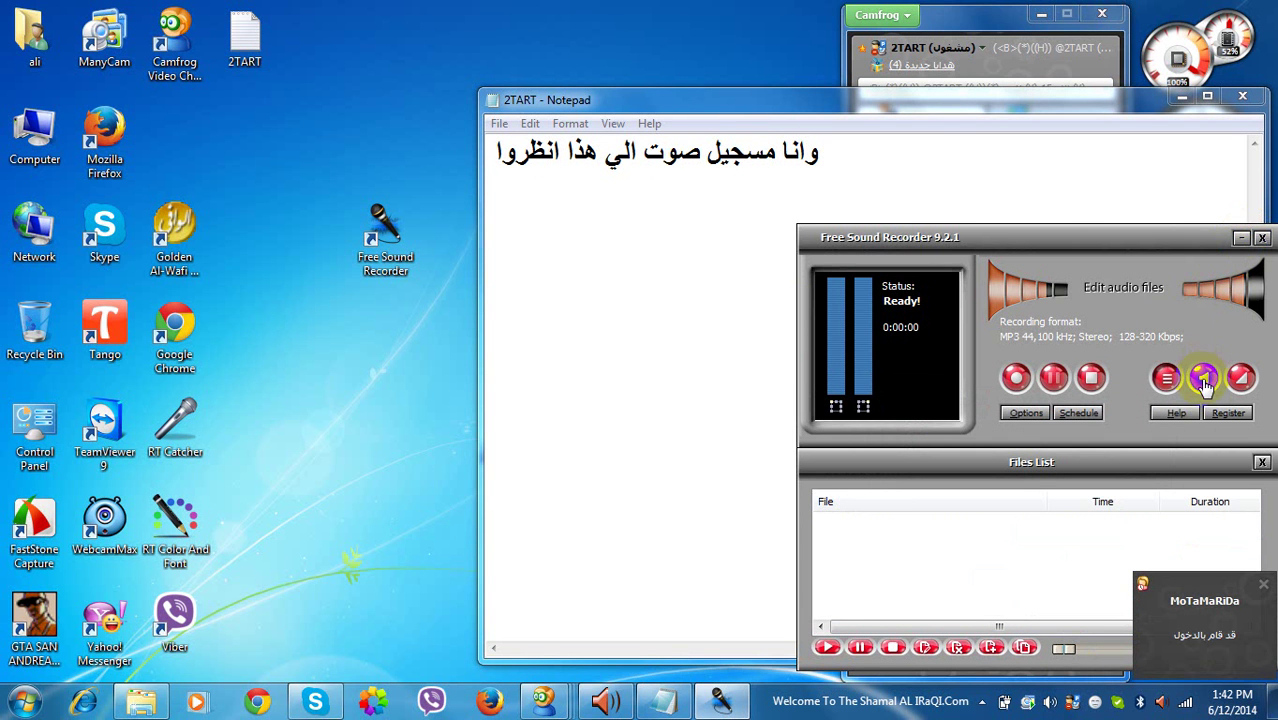
# - Replace the note's text with "وعندما ناتي الي الايقونة ال2 سترونها بالشكل" and display the recorder's mixer settings
pyautogui.click(513, 106)
pyautogui.press('Delete')
pyautogui.hotkey('shift', 'Right')
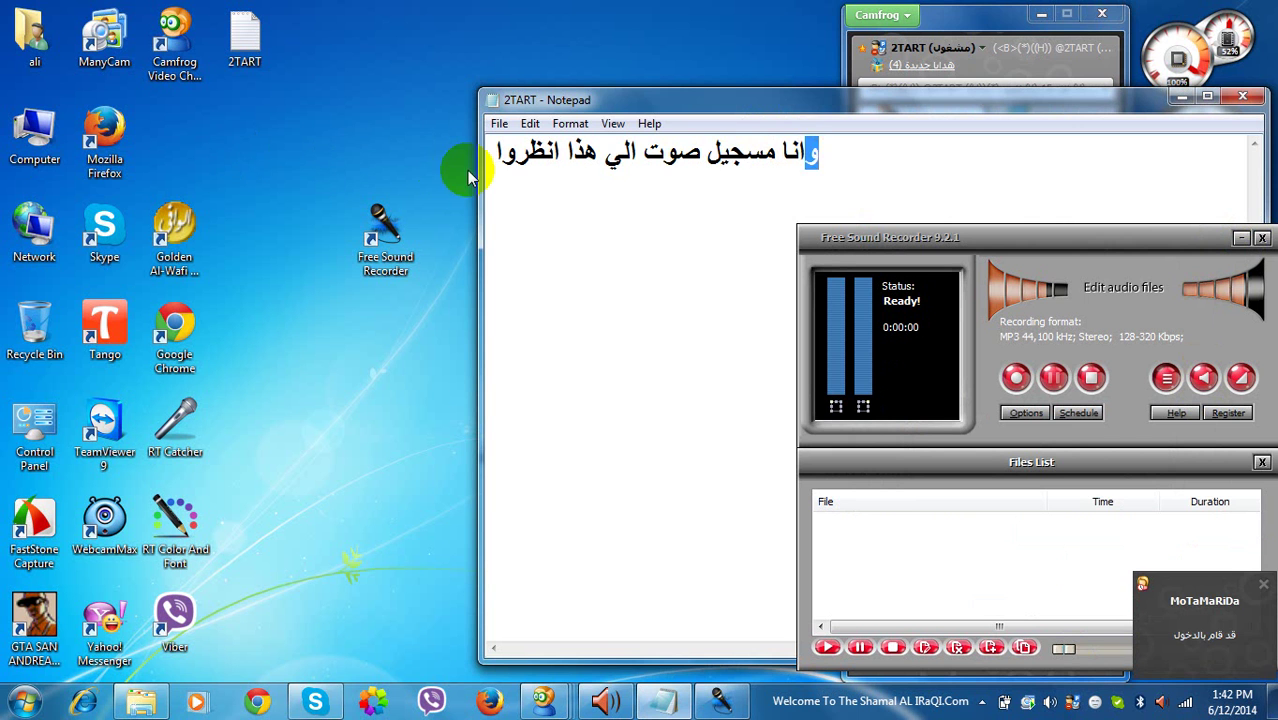
pyautogui.write('أ')
pyautogui.press('Delete')
pyautogui.press('Delete')
pyautogui.press('Delete')
pyautogui.press('Delete')
pyautogui.press('Delete')
pyautogui.press('Delete')
pyautogui.press('Delete')
pyautogui.press('Delete')
pyautogui.press('Delete')
pyautogui.press('Delete')
pyautogui.press('Delete')
pyautogui.press('Delete')
pyautogui.press('Delete')
pyautogui.press('Delete')
pyautogui.press('Delete')
pyautogui.press('Delete')
pyautogui.press('Delete')
pyautogui.press('Delete')
pyautogui.press('Delete')
pyautogui.press('Delete')
pyautogui.write('وا')
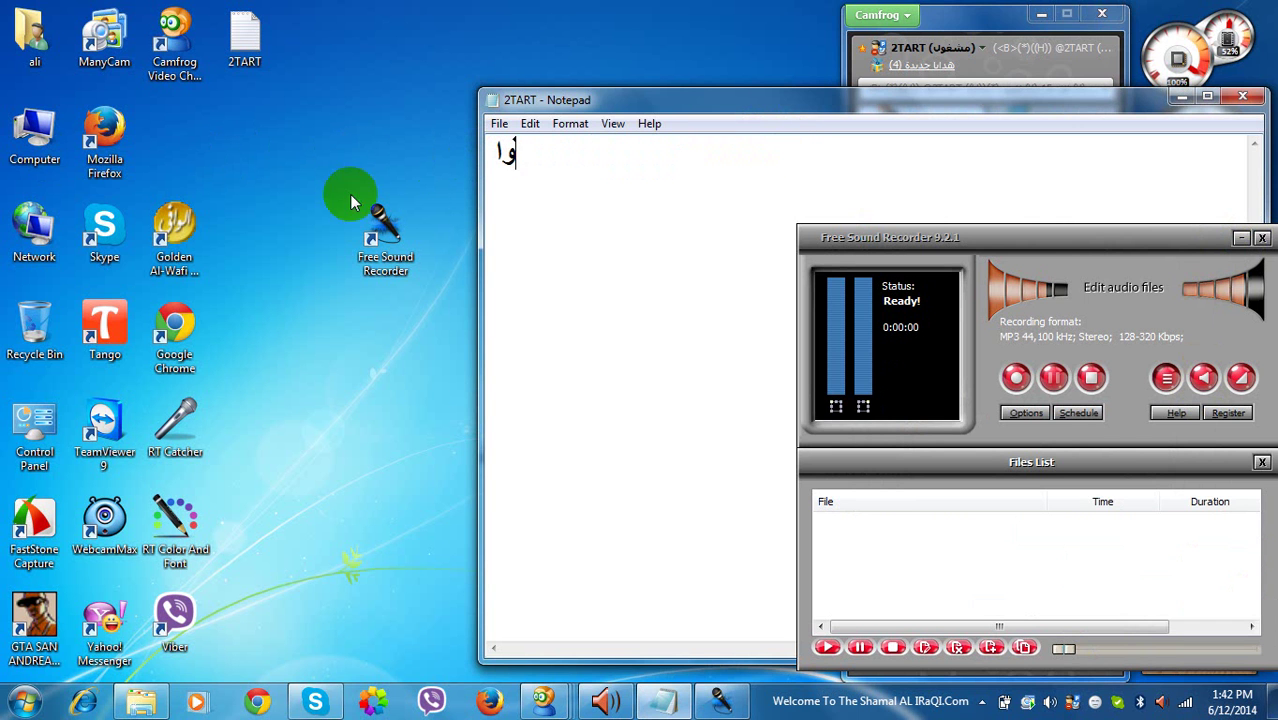
pyautogui.press('BackSpace')
pyautogui.press('BackSpace')
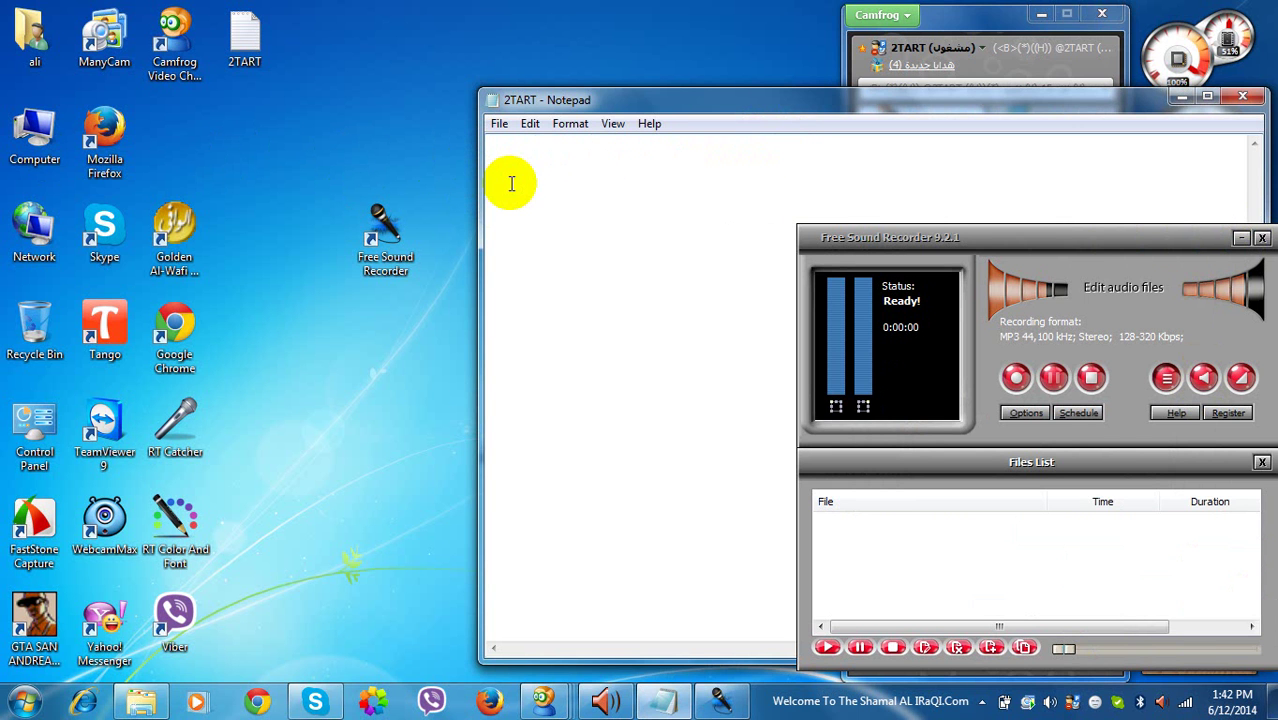
pyautogui.write('وعندما ناتي الي')
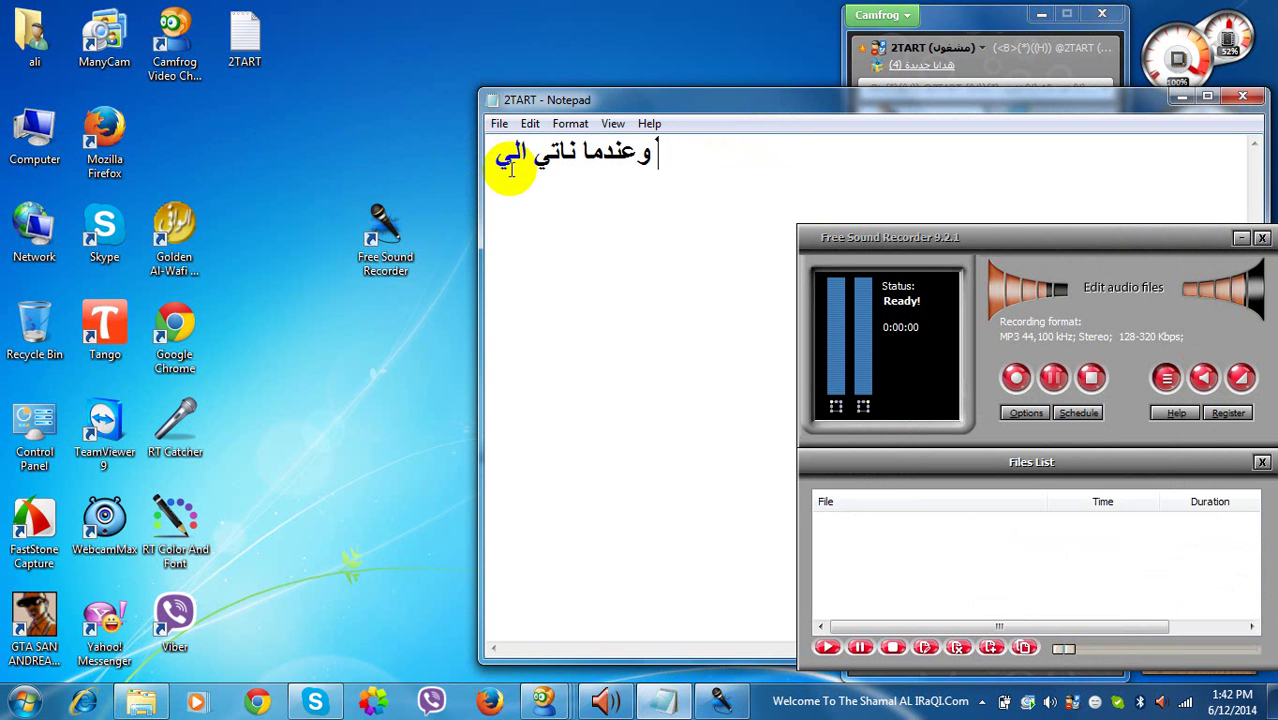
pyautogui.write(' الا')
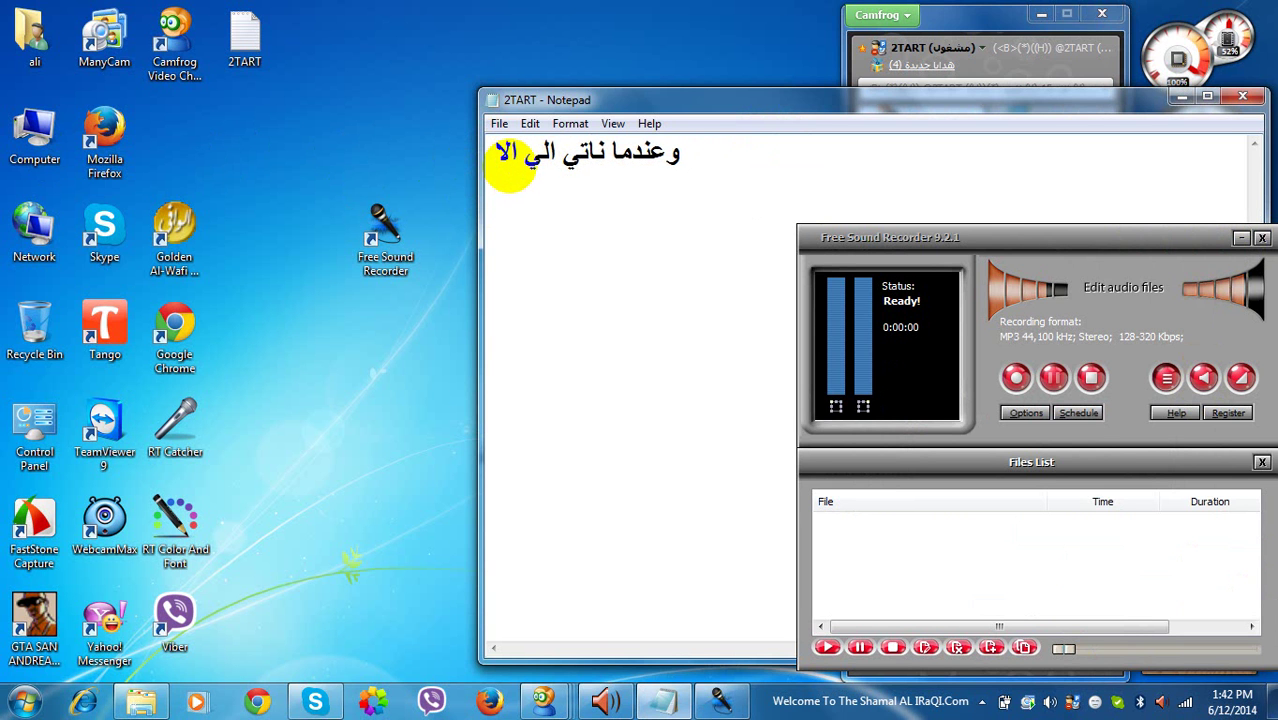
pyautogui.write('يقونة ال2')
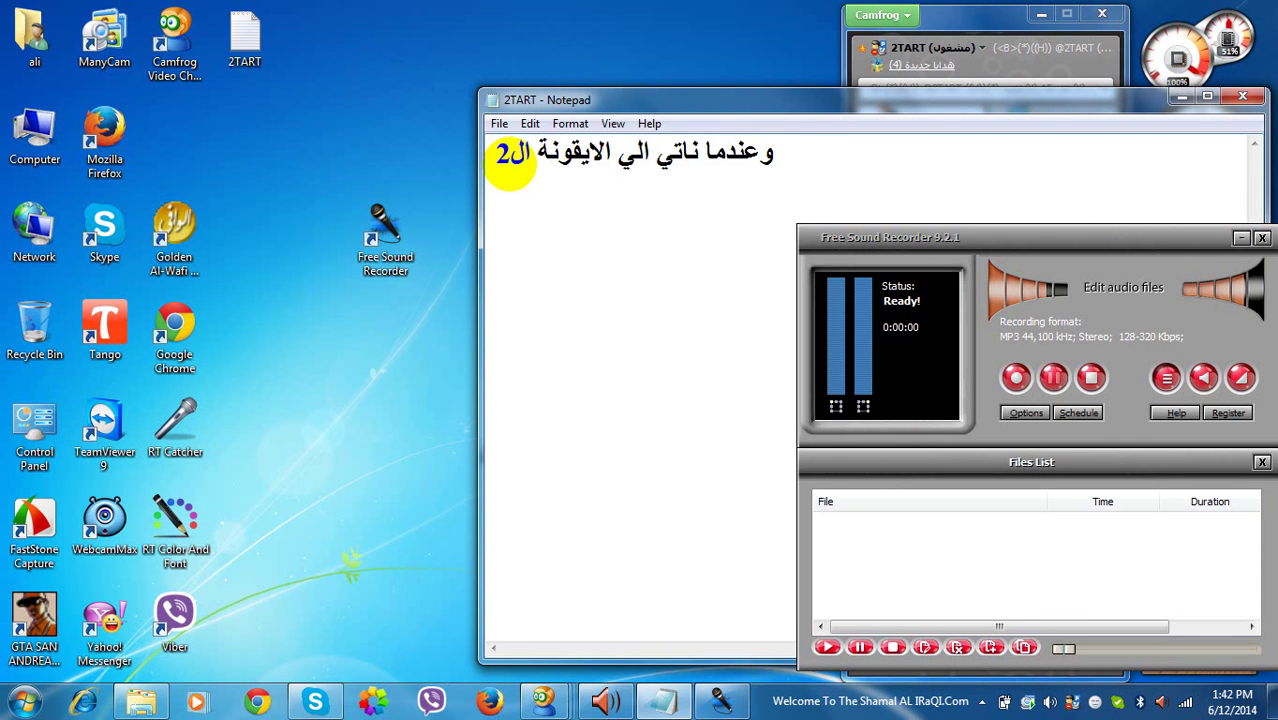
pyautogui.write(' سترونه')
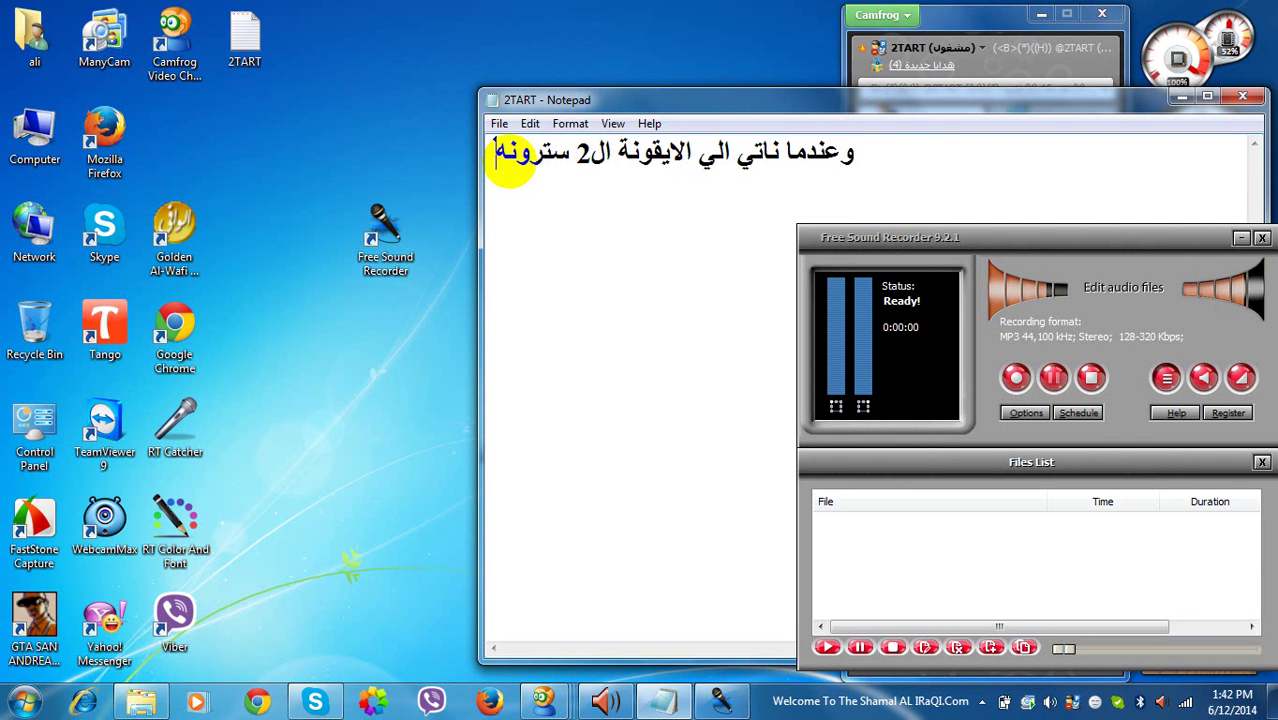
pyautogui.write('ا بالشكل')
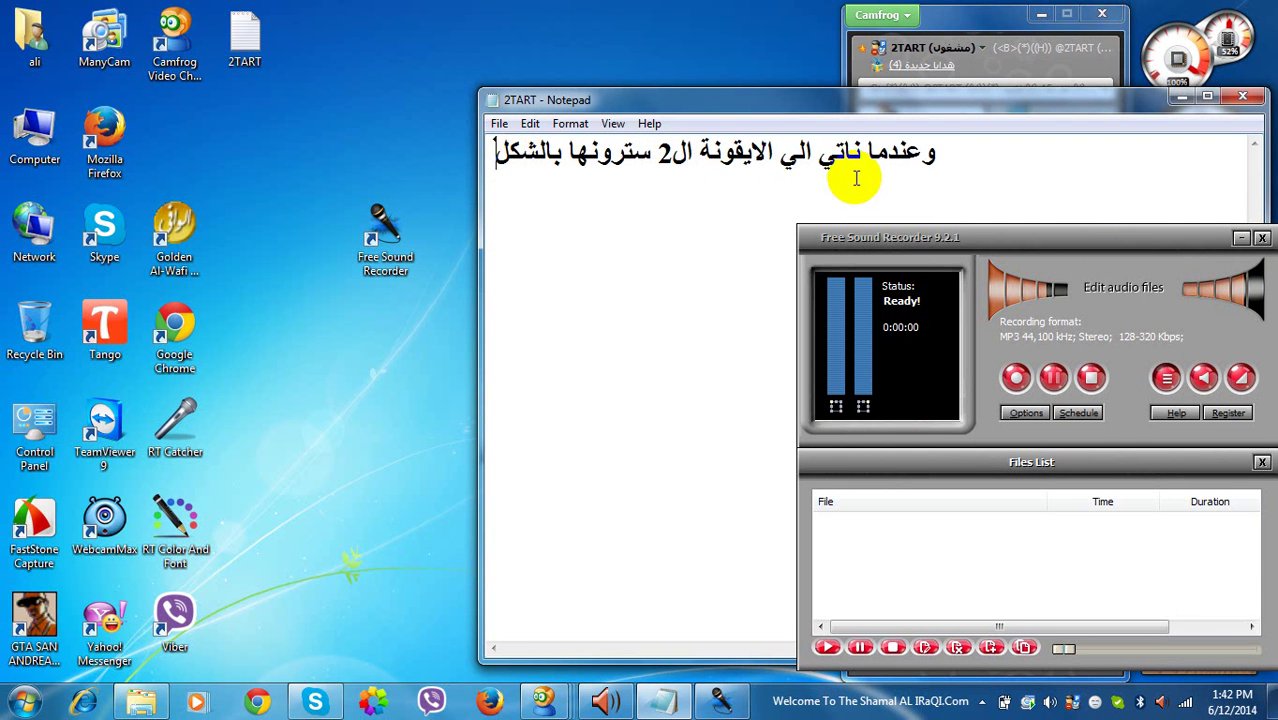
pyautogui.click(1203, 380)
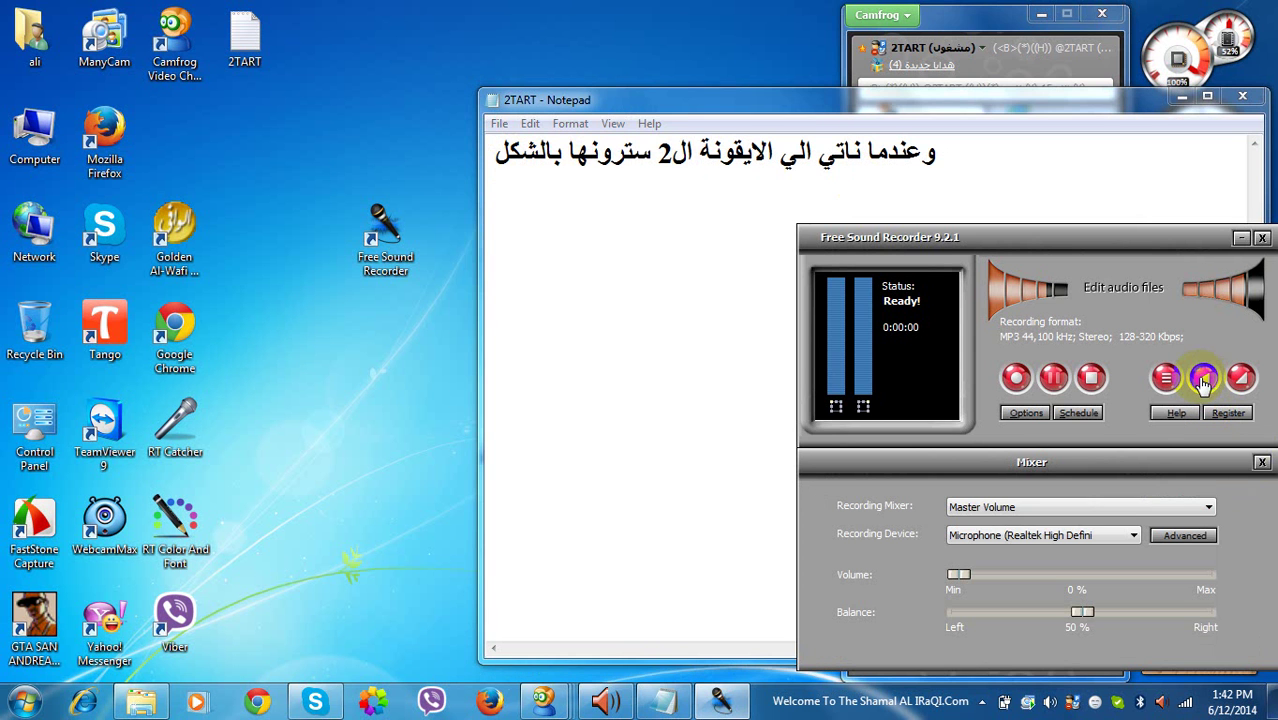
# - Clear the note and write "الصوت تحويل" in it
pyautogui.click(802, 197)
pyautogui.hotkey('ctrl', 'a')
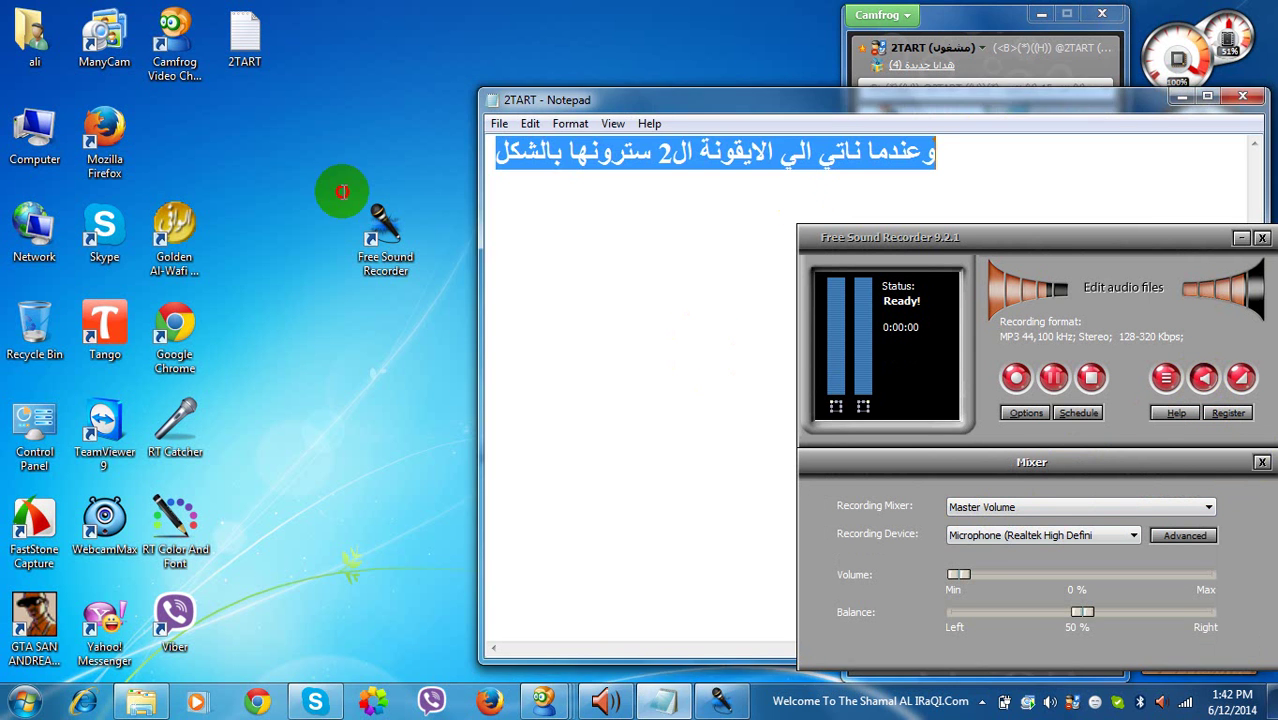
pyautogui.doubleClick(683, 155)
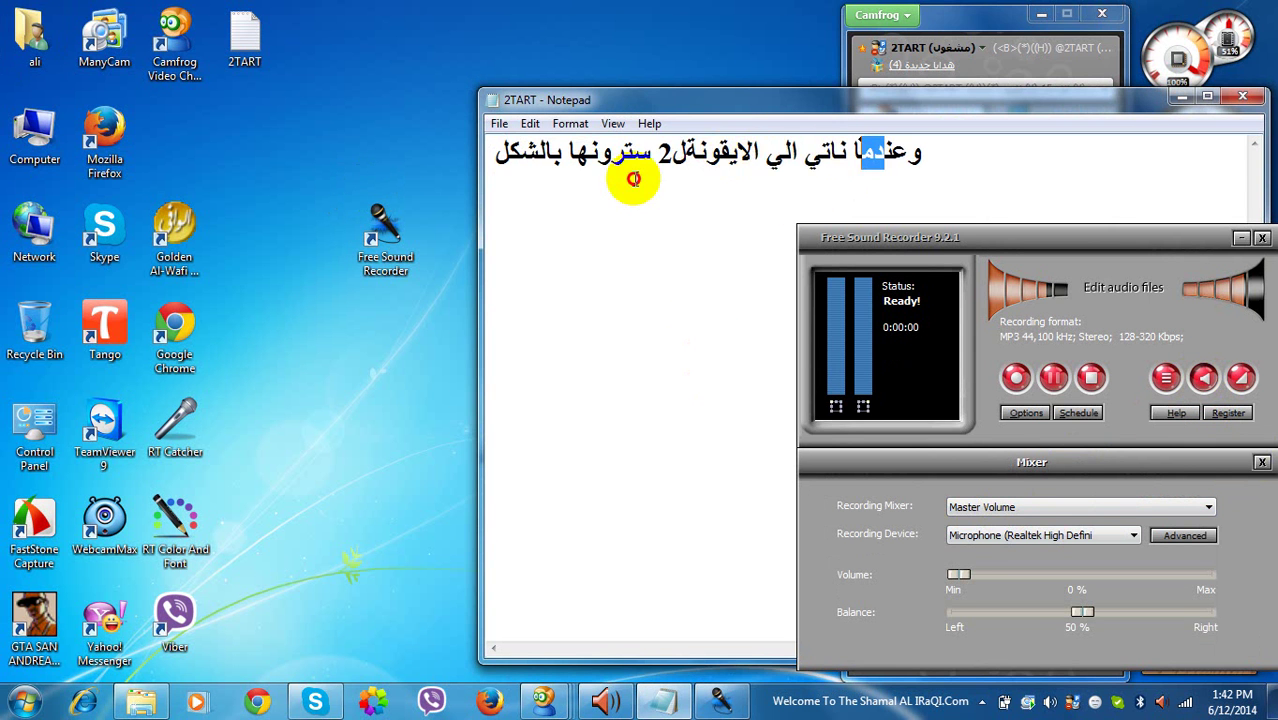
pyautogui.hotkey('ctrl', 'a')
pyautogui.press('Delete')
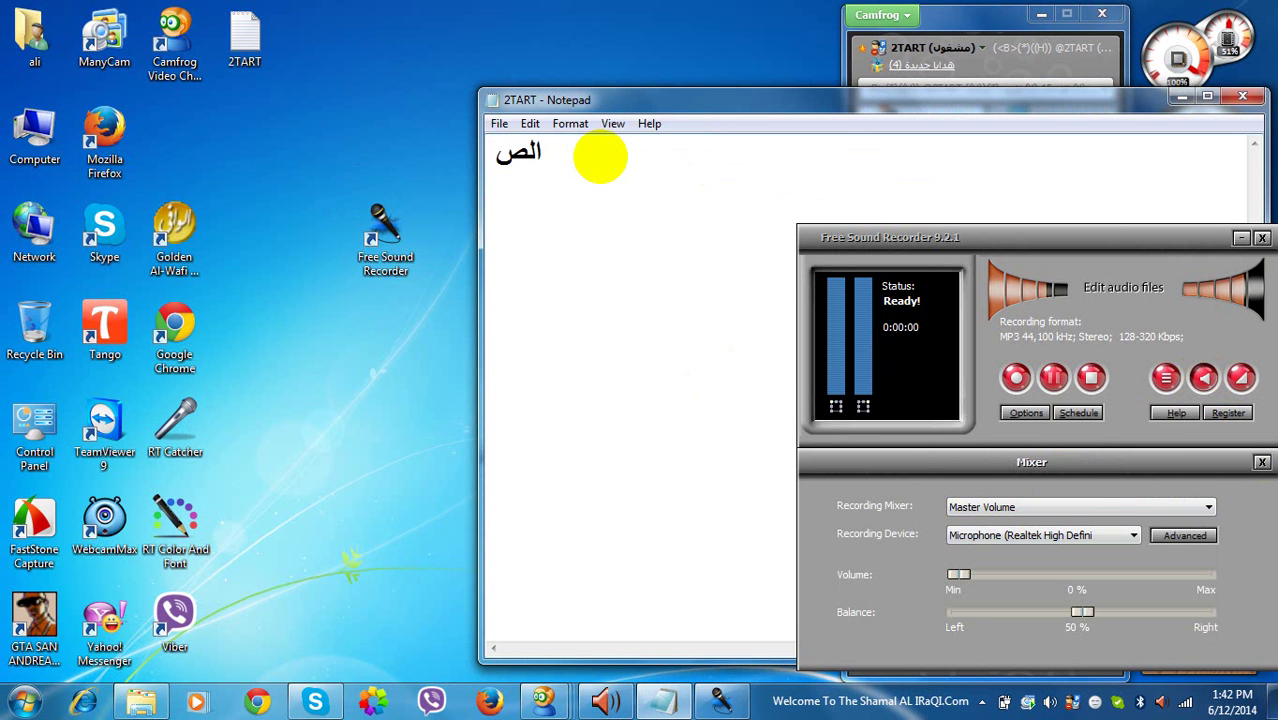
pyautogui.write('الصوت تحويل')
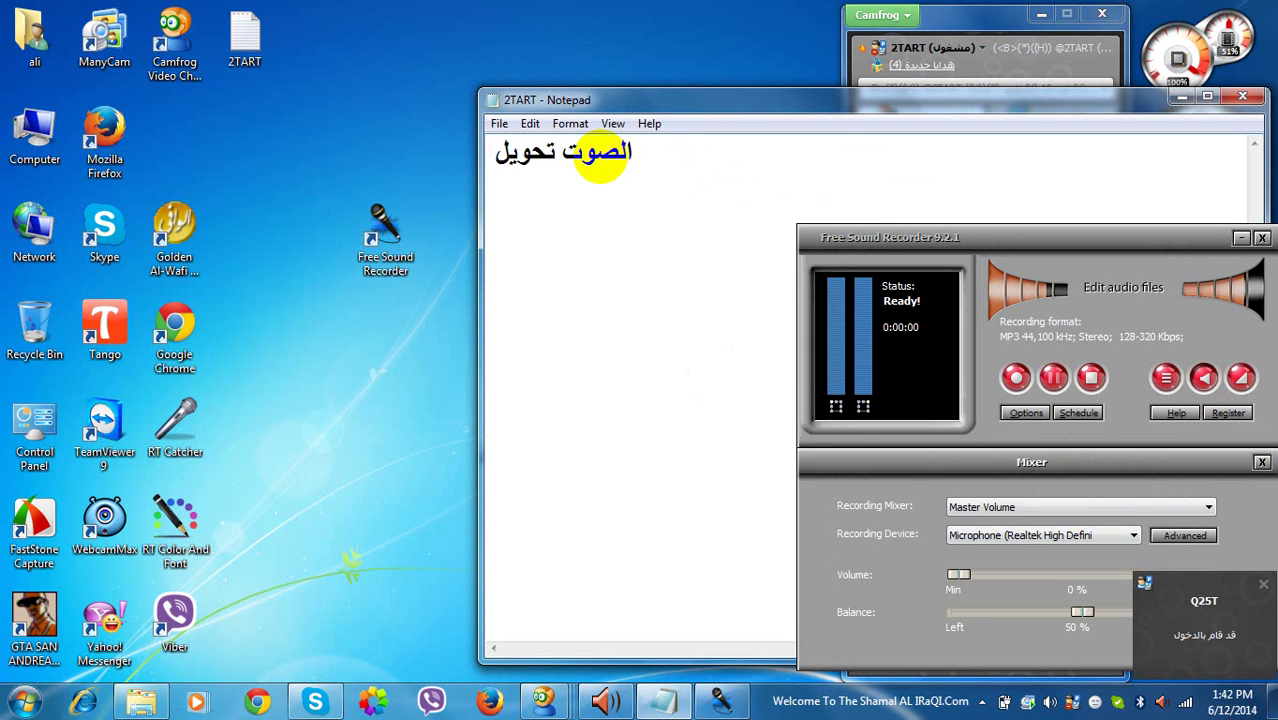
# - Complete the note so it reads "الصوت تحويله ستريو ماكس او الصوت العادي"
pyautogui.write('ه ستريو ماس')
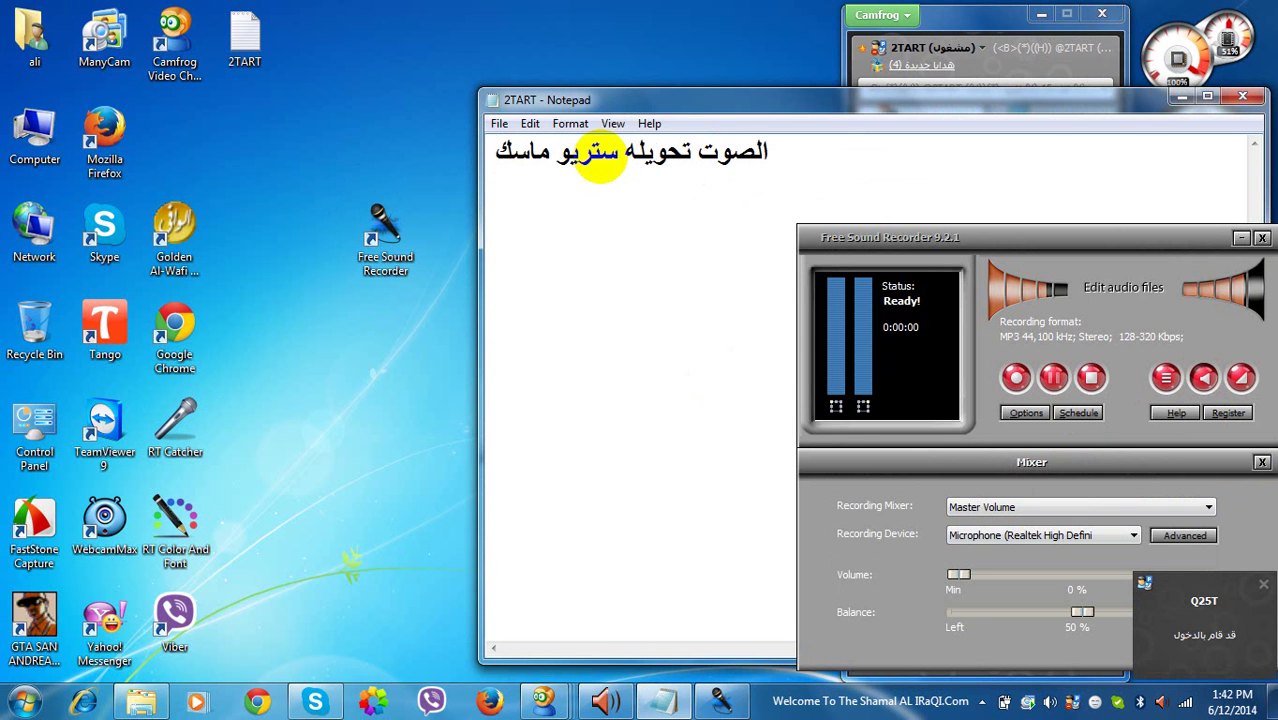
pyautogui.press('BackSpace')
pyautogui.write('كس او الصوت العادي')
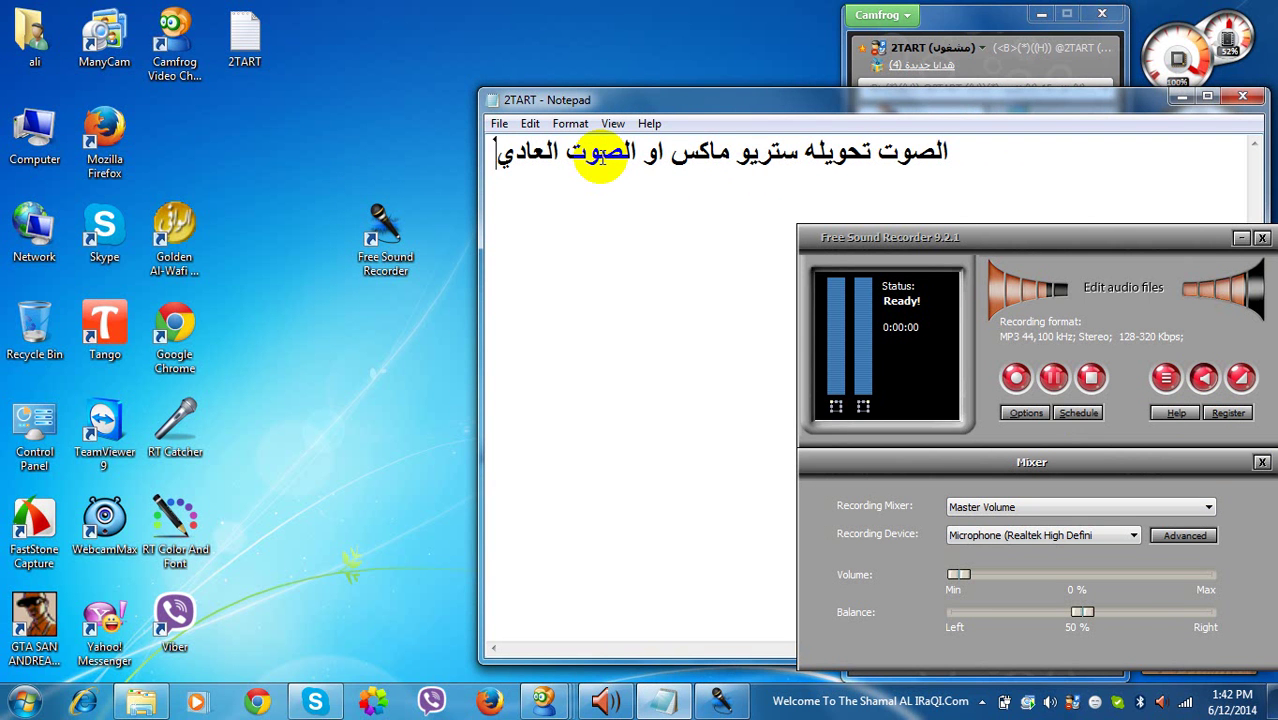
# - Erase the whole sentence about stereo sound conversion from the note
pyautogui.press('BackSpace')
pyautogui.press('BackSpace')
pyautogui.press('BackSpace')
pyautogui.press('BackSpace')
pyautogui.press('BackSpace')
pyautogui.press('BackSpace')
pyautogui.press('BackSpace')
pyautogui.press('BackSpace')
pyautogui.press('BackSpace')
pyautogui.press('BackSpace')
pyautogui.press('BackSpace')
pyautogui.press('BackSpace')
pyautogui.press('BackSpace')
pyautogui.press('BackSpace')
pyautogui.press('BackSpace')
pyautogui.press('BackSpace')
pyautogui.press('BackSpace')
pyautogui.press('BackSpace')
pyautogui.press('BackSpace')
pyautogui.press('BackSpace')
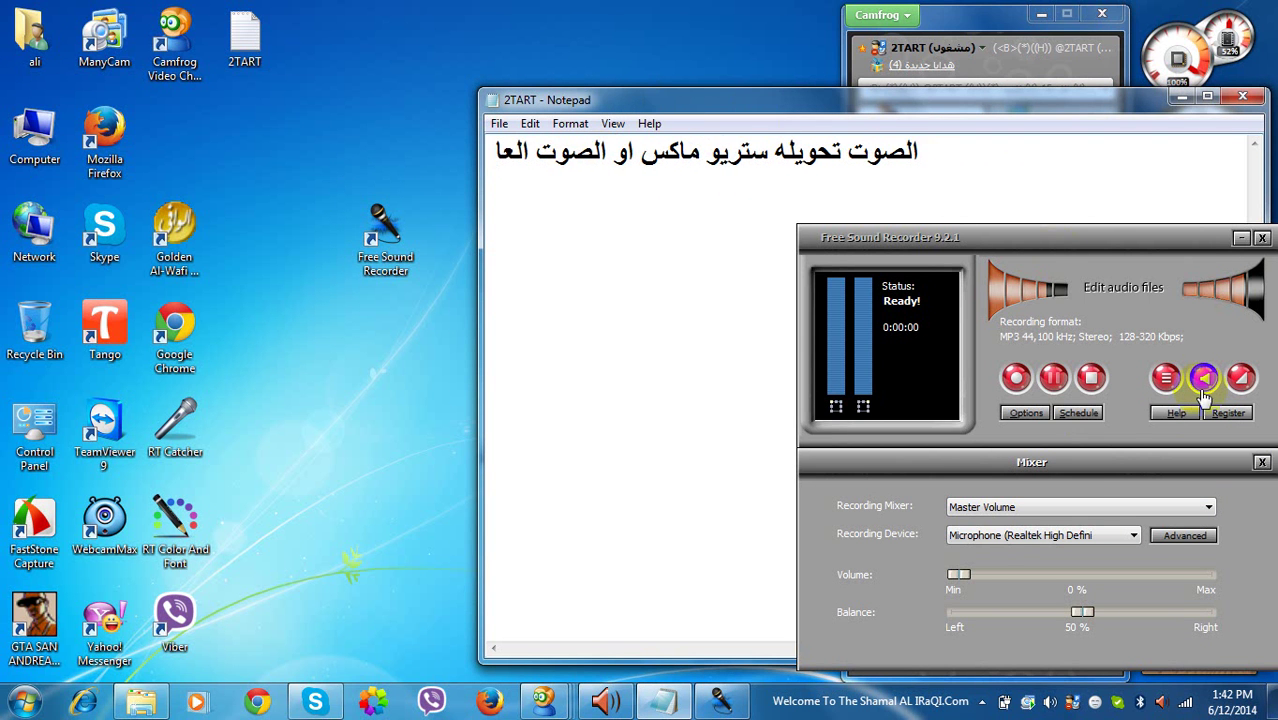
pyautogui.press('BackSpace')
pyautogui.press('BackSpace')
pyautogui.press('BackSpace')
pyautogui.press('BackSpace')
pyautogui.press('BackSpace')
pyautogui.press('BackSpace')
pyautogui.press('BackSpace')
pyautogui.press('BackSpace')
pyautogui.press('BackSpace')
pyautogui.press('BackSpace')
pyautogui.press('BackSpace')
pyautogui.press('BackSpace')
pyautogui.press('BackSpace')
pyautogui.press('BackSpace')
# - Choose Master Volume as the recording mixer and try out the recorder's volume and balance sliders
pyautogui.click(1195, 507)
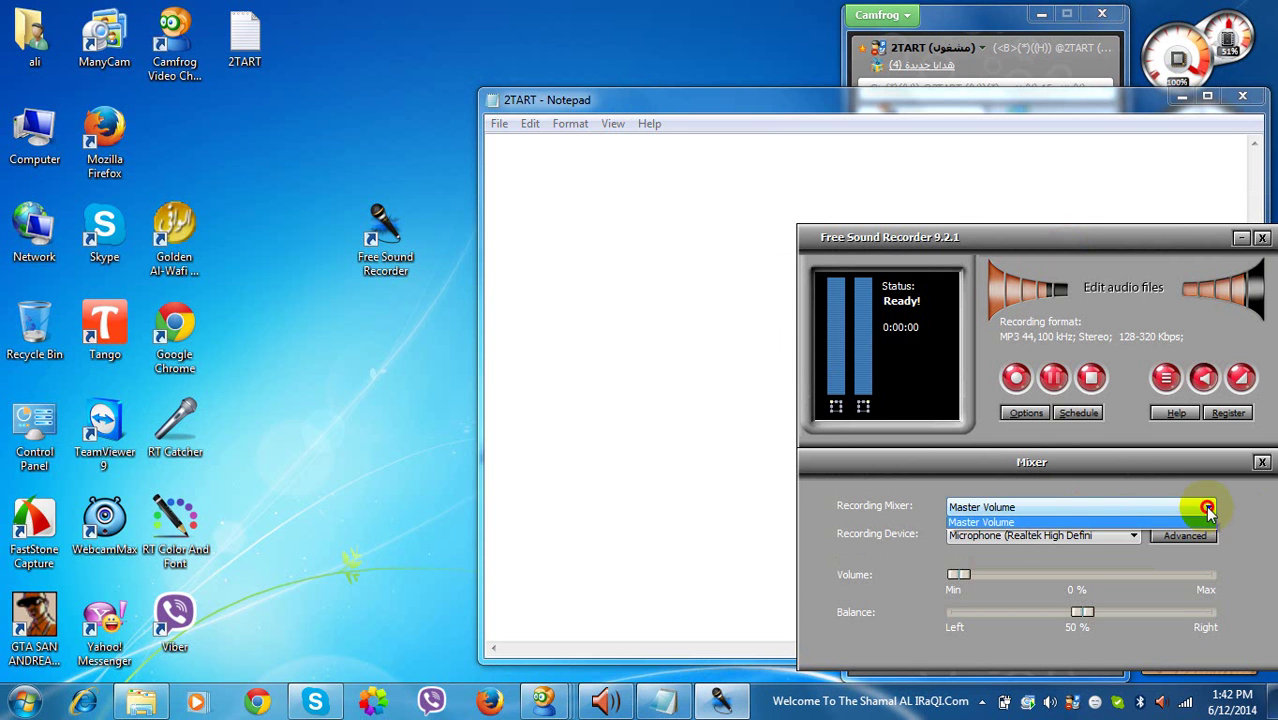
pyautogui.click(1105, 524)
pyautogui.click(965, 580)
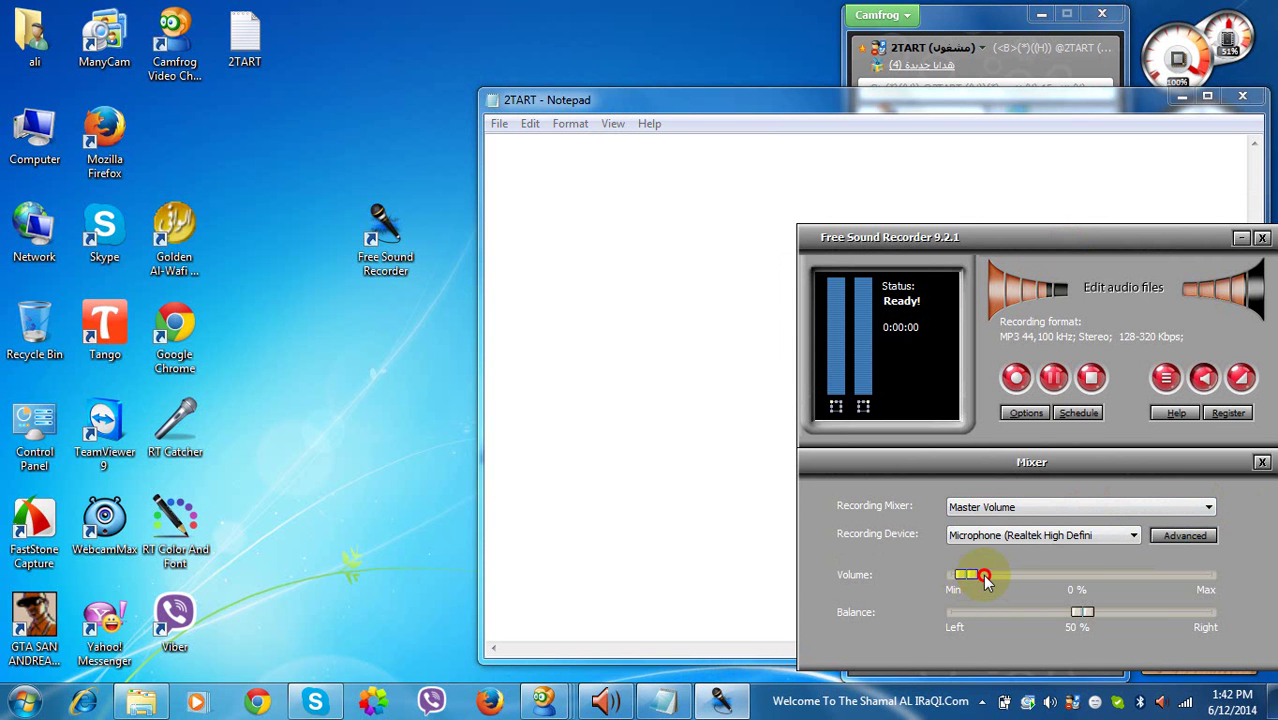
pyautogui.click(957, 578)
pyautogui.click(932, 579)
pyautogui.click(1081, 612)
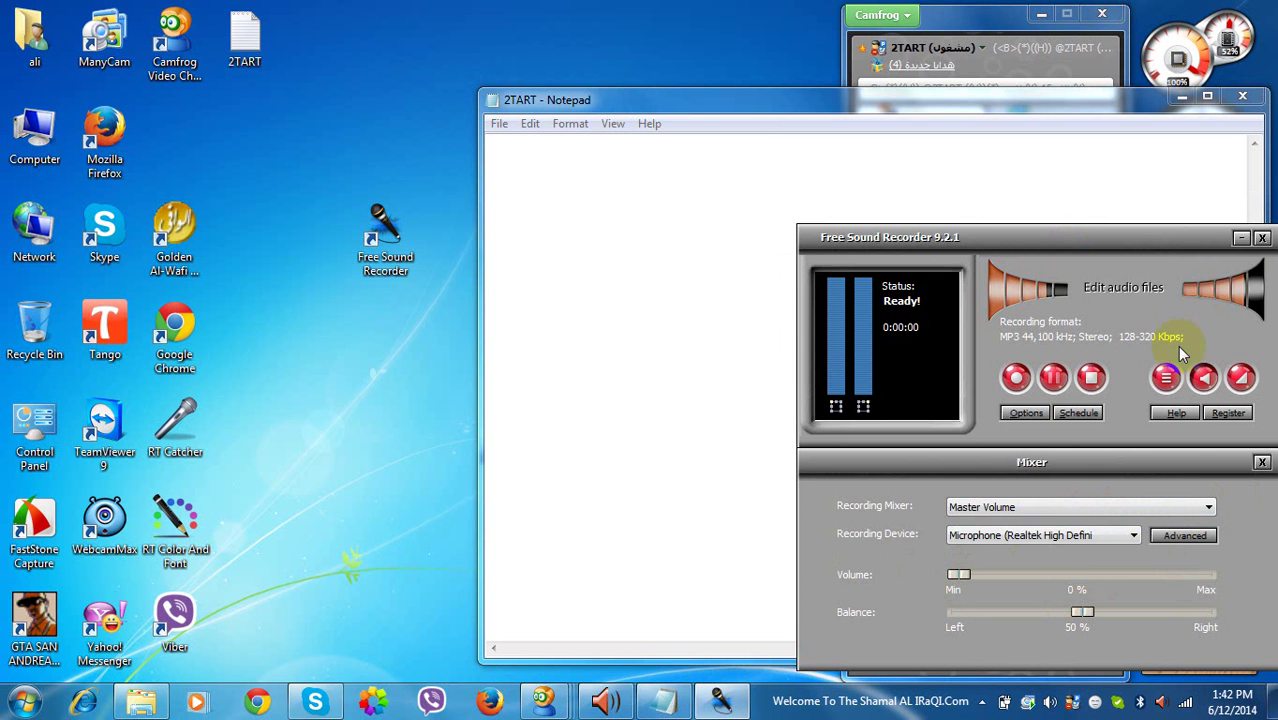
# - Close Free Sound Recorder and write "وهكذا انتهينا من شرح هذا البرنامج" in the Notepad note
pyautogui.click(1261, 239)
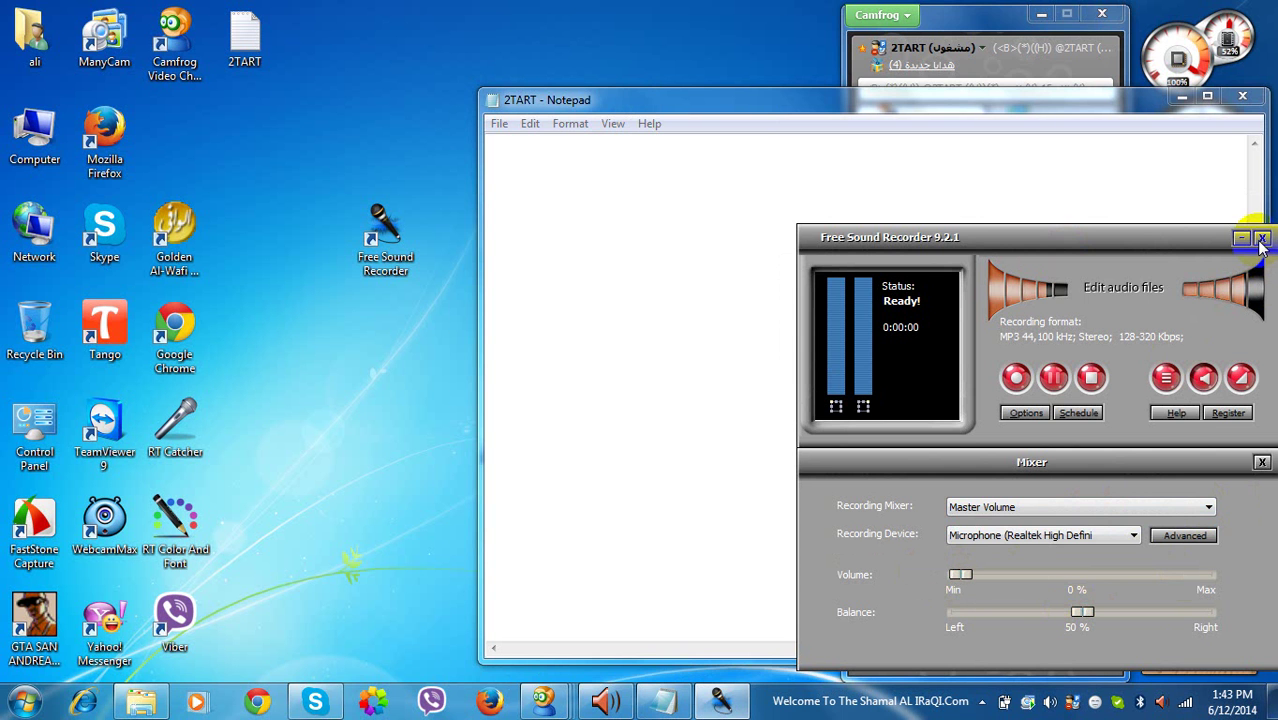
pyautogui.write('وهك')
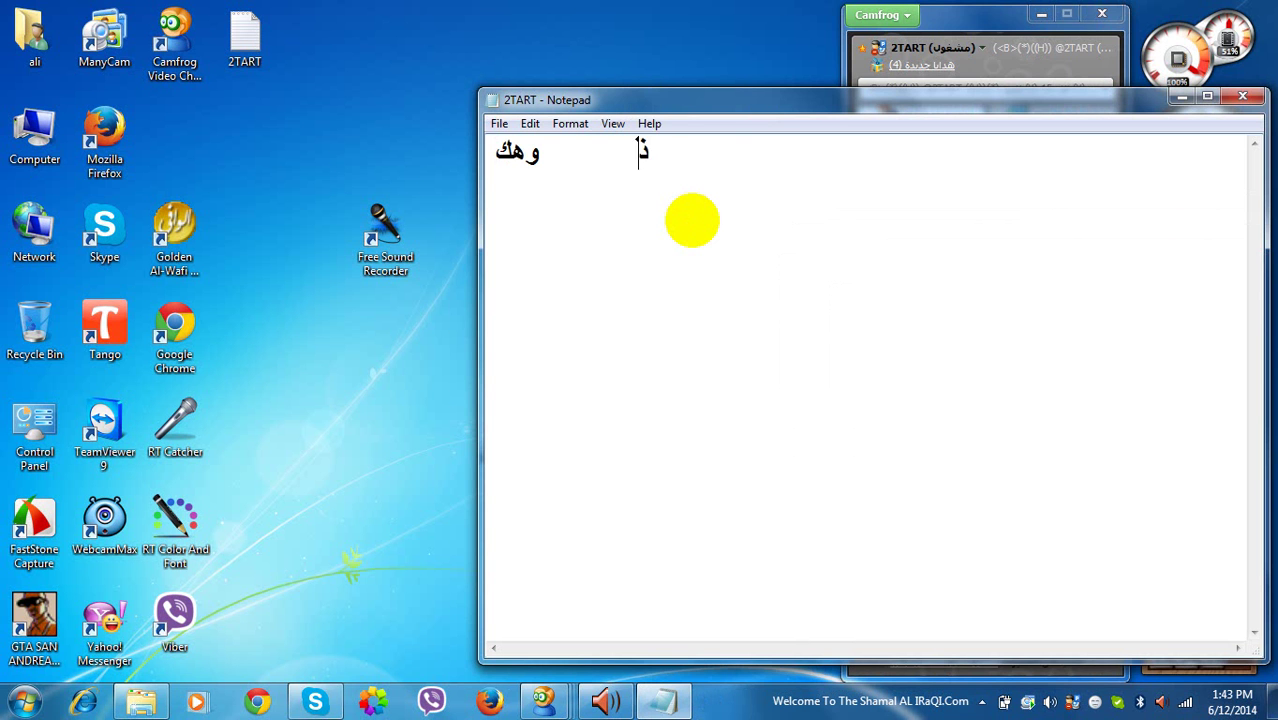
pyautogui.hotkey('ctrl', 'z')
pyautogui.write('وهكذا انته')
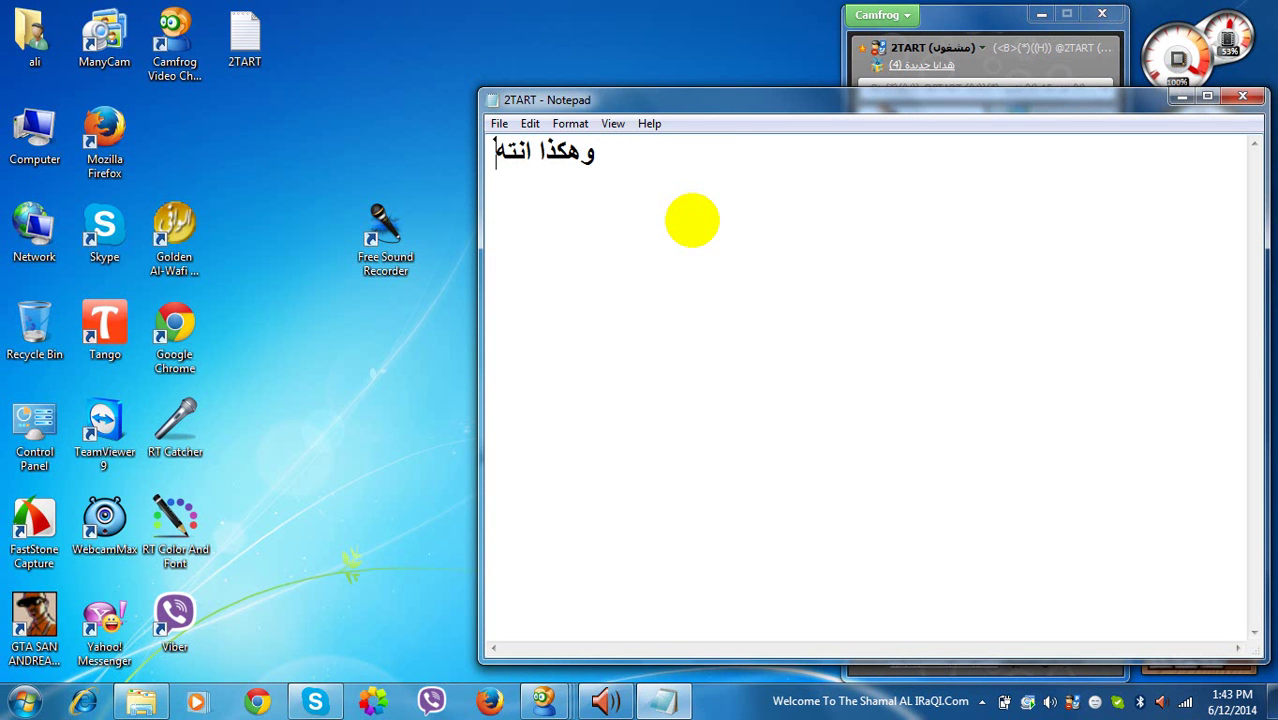
pyautogui.write('ينا من شرح')
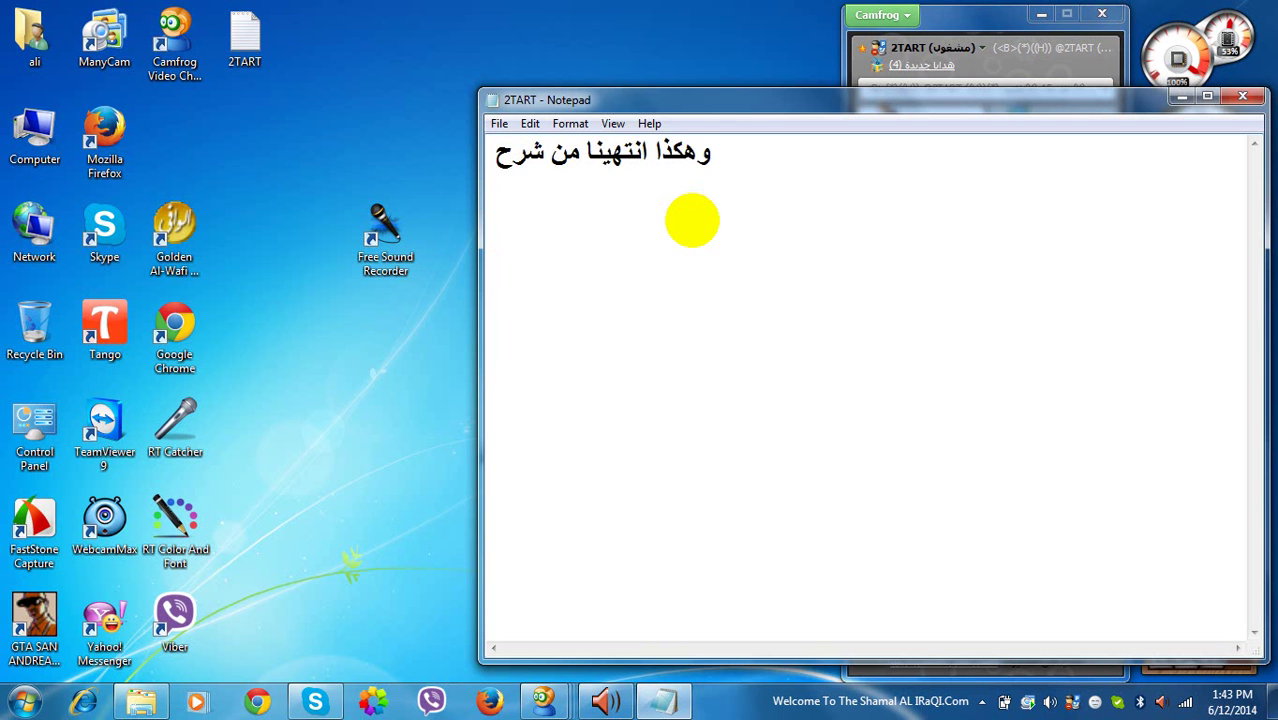
pyautogui.write(' هذا البرنامج')
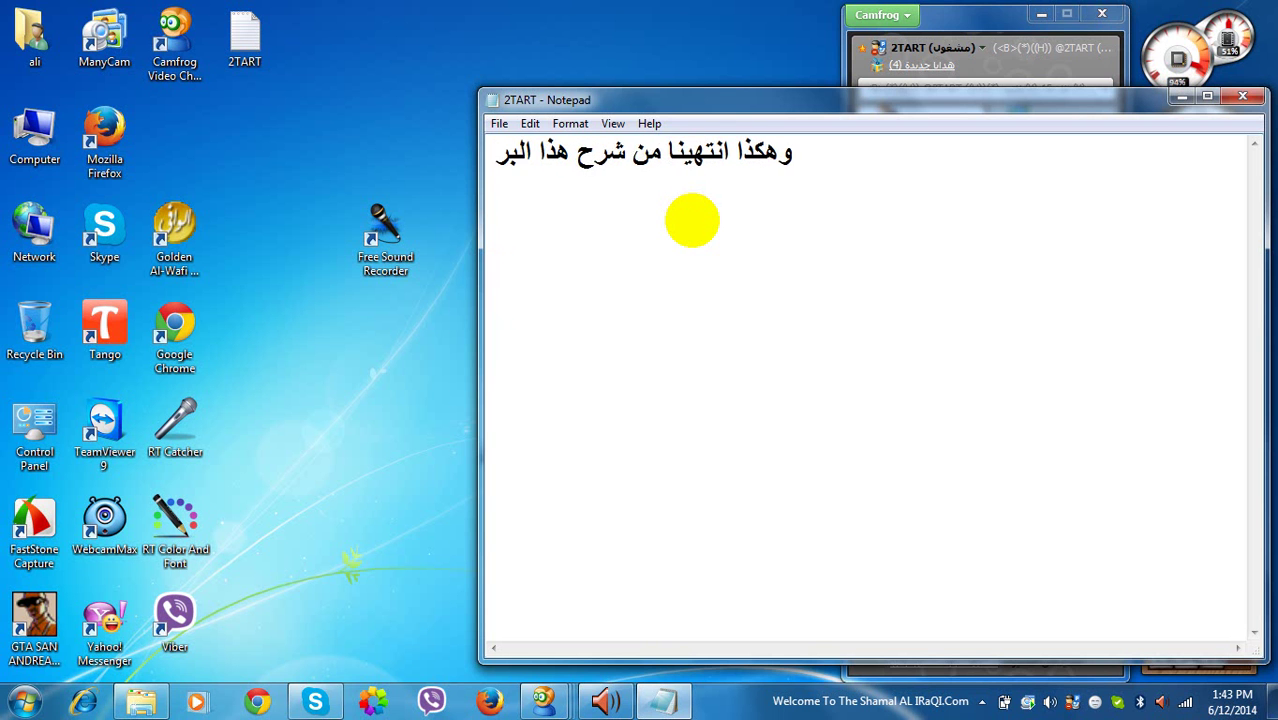
# - Paste "Free Sound Recorder" at the end of the note's sentence and add "لهذا اليوم"
pyautogui.rightClick(890, 170)
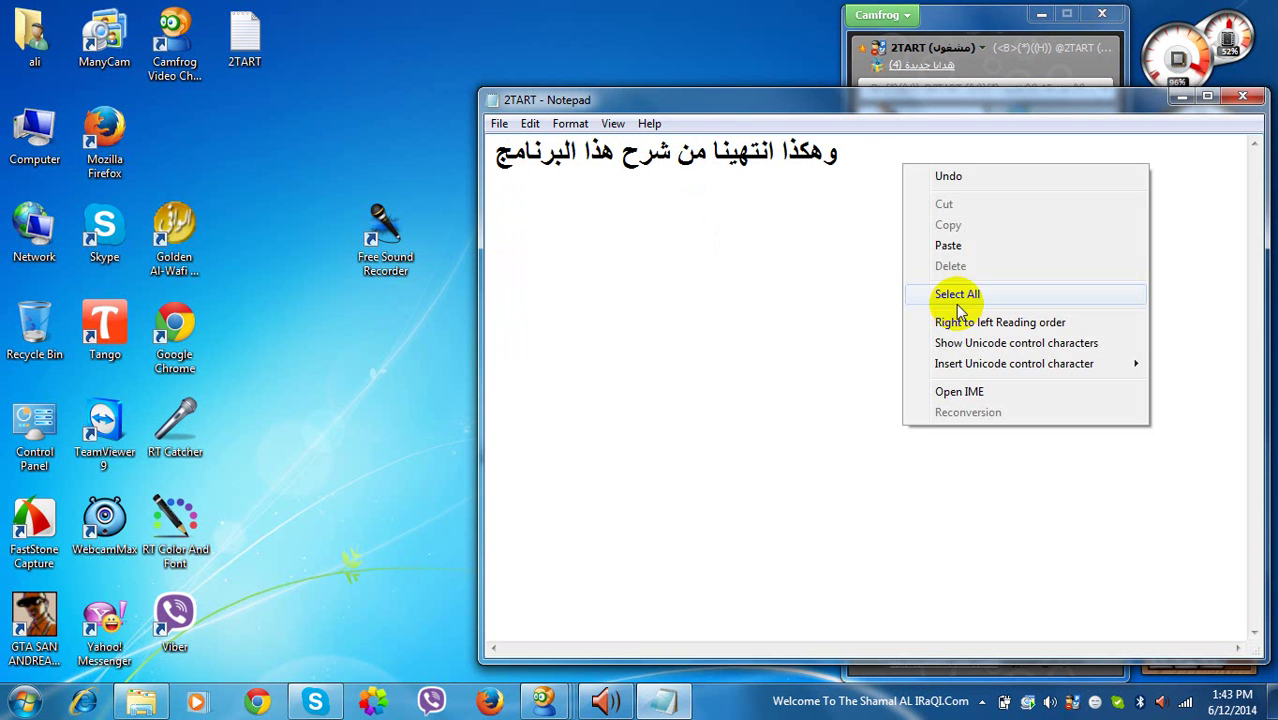
pyautogui.click(880, 243)
pyautogui.write('له')
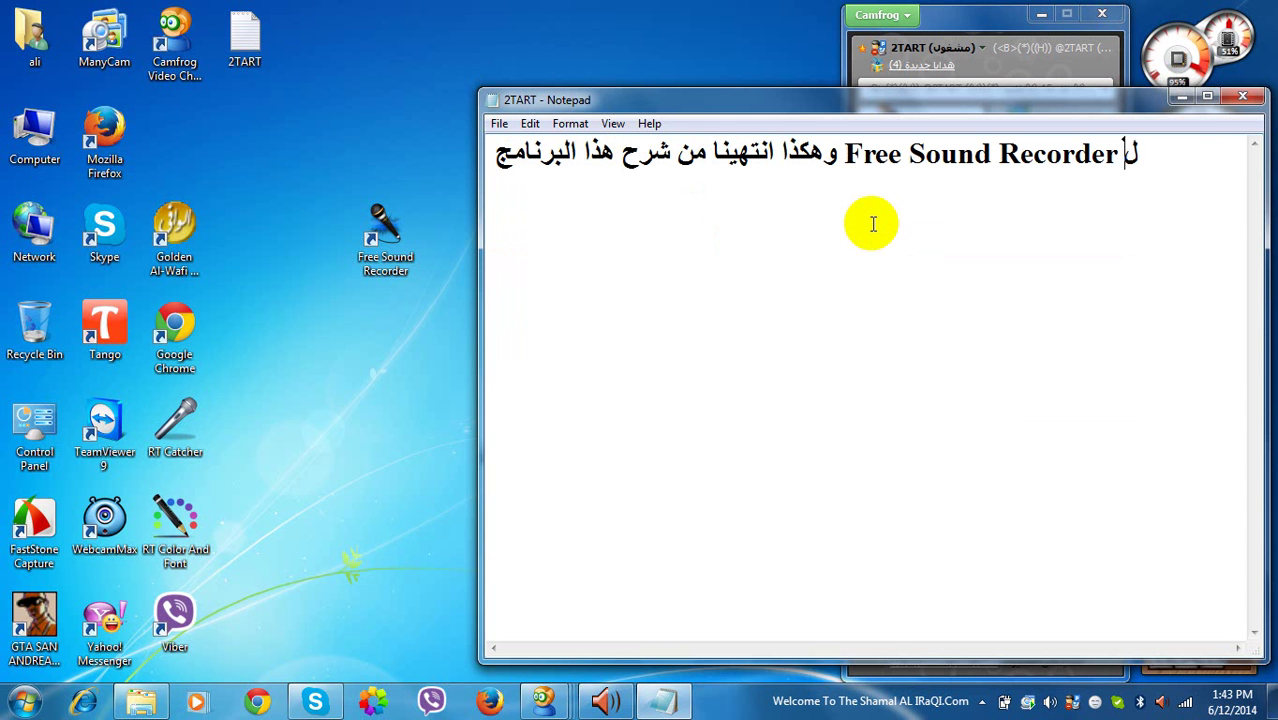
pyautogui.write('ذا اليوم')
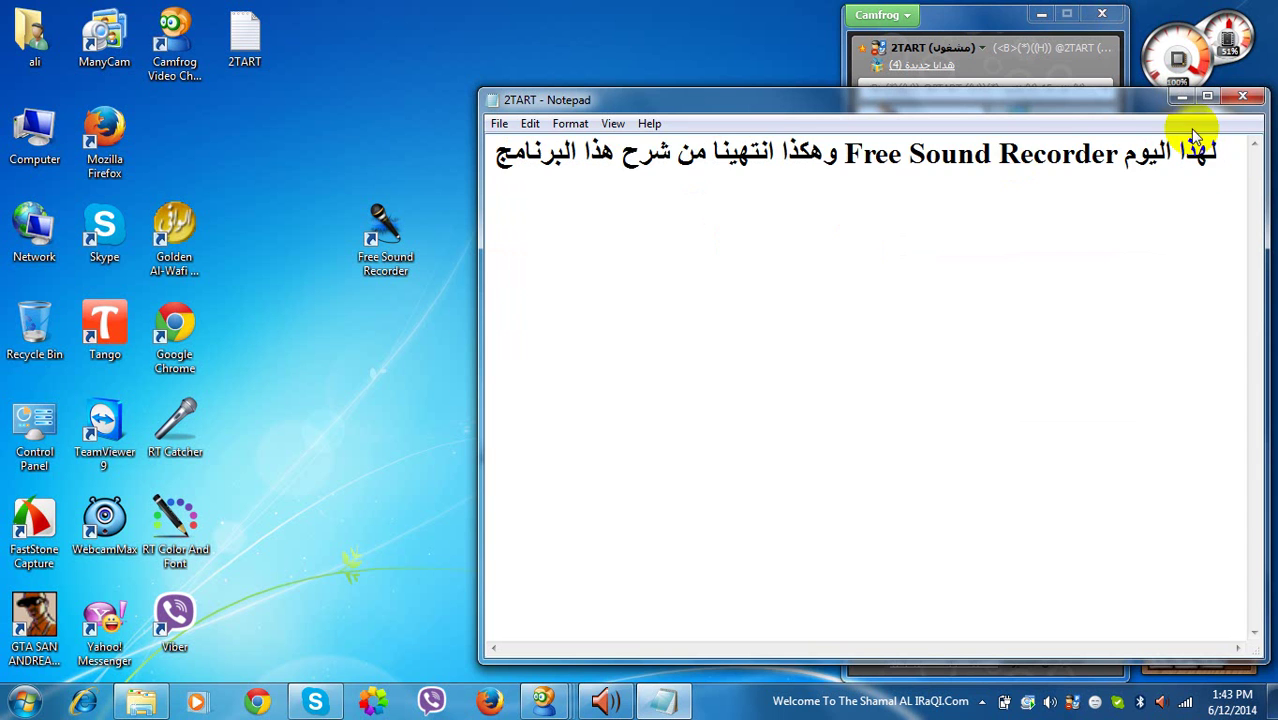
# - Replace the note's text with the closing greeting "والسلام عليكم ورحمه الله وبركاته في حلقة اخرى"
pyautogui.hotkey('ctrl', 'z')
pyautogui.hotkey('ctrl', 'a')
pyautogui.press('Delete')
pyautogui.write('والسلام')
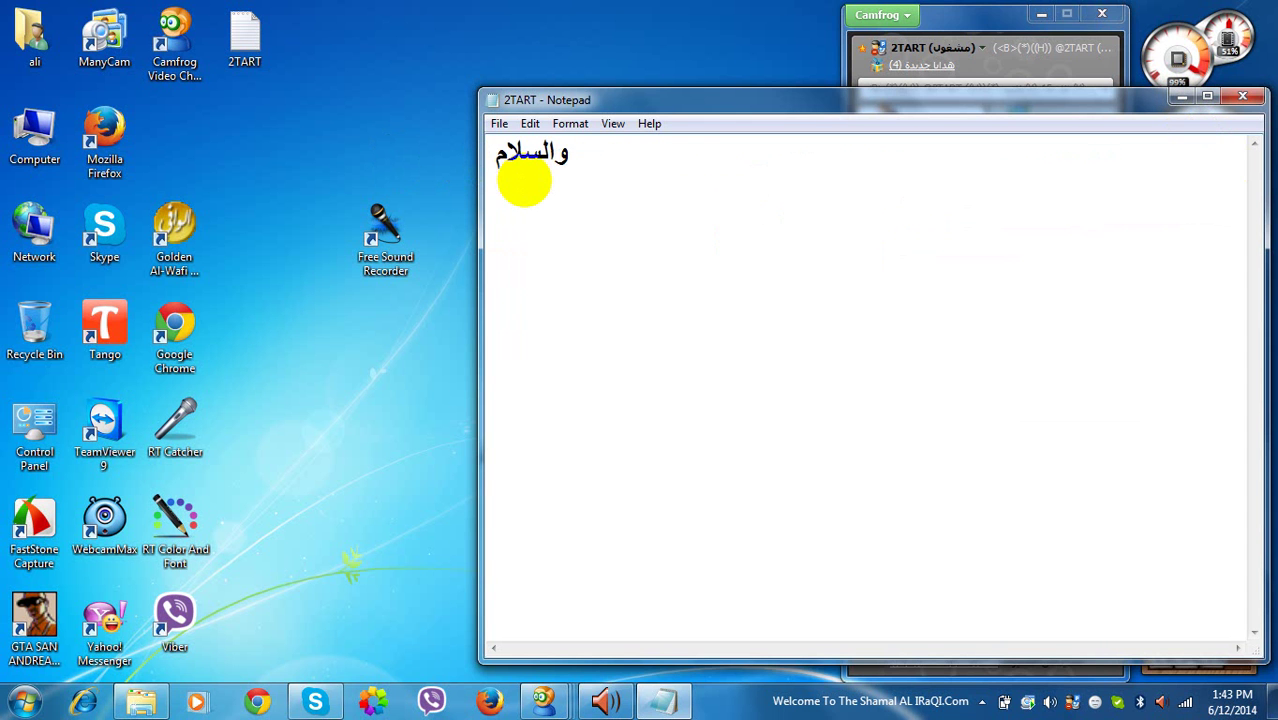
pyautogui.write(' عليكم ورحمه')
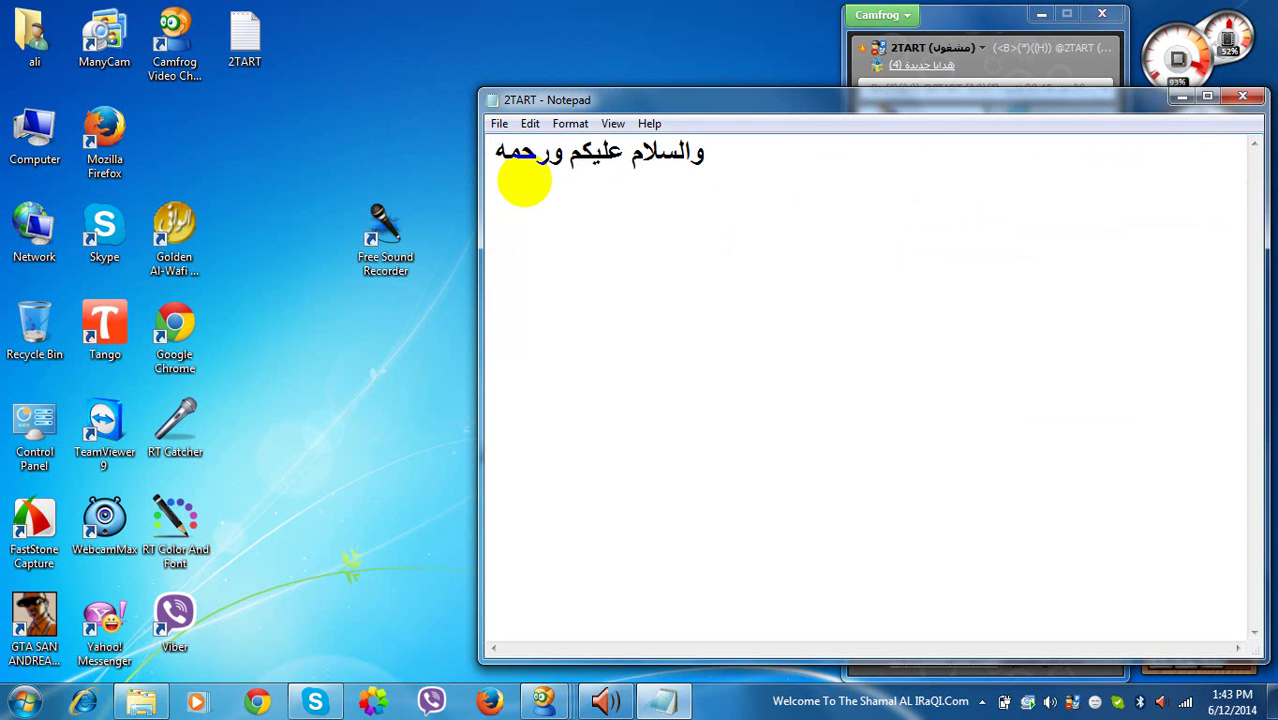
pyautogui.write(' الله')
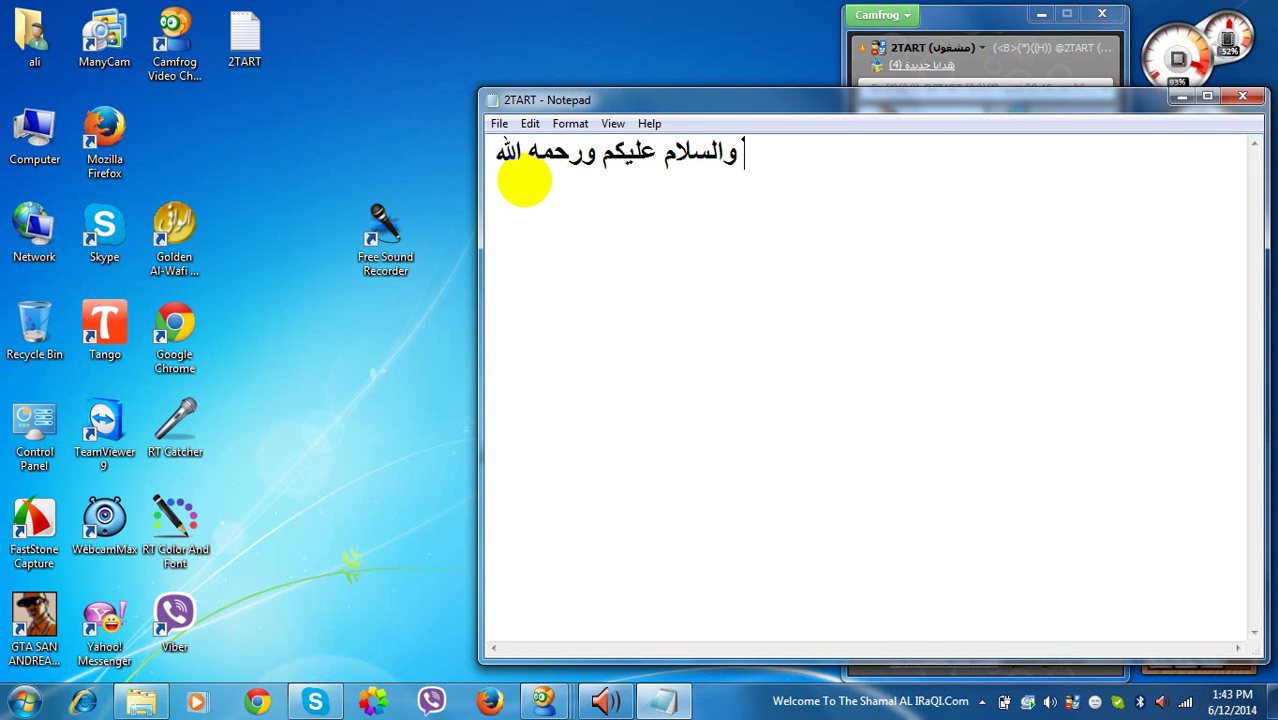
pyautogui.write(' وبركاتهف')
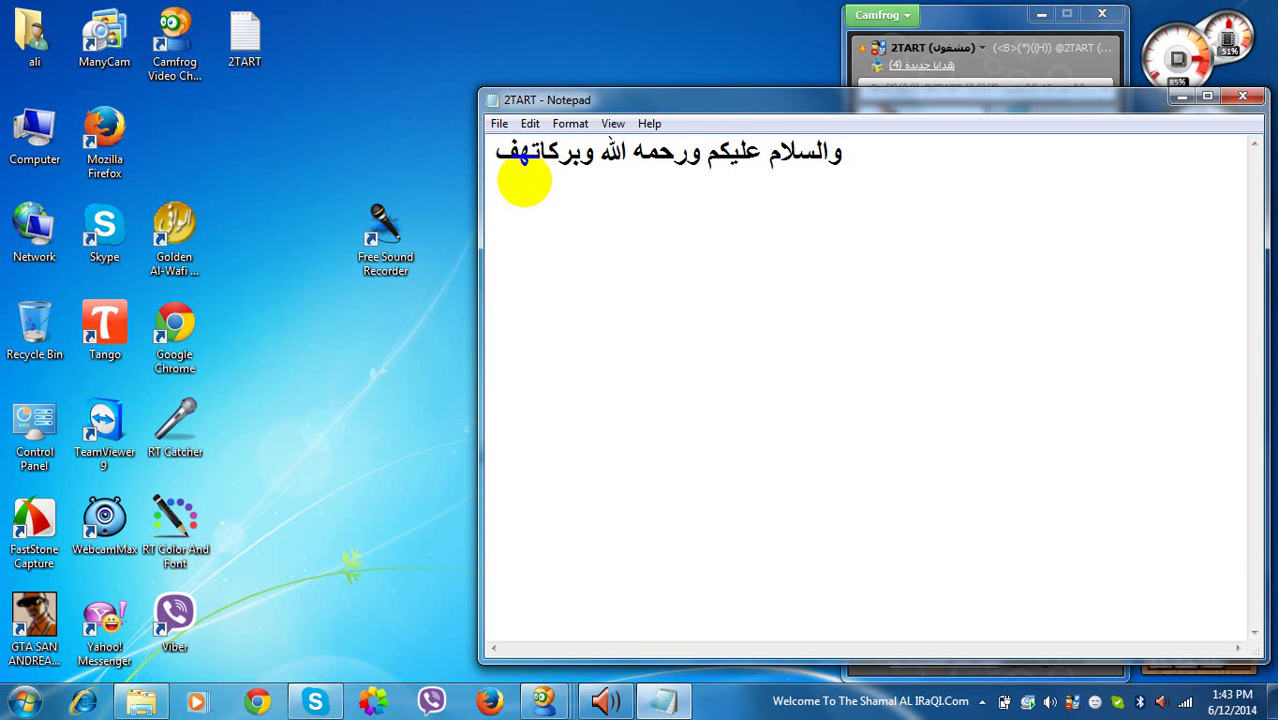
pyautogui.press('BackSpace')
pyautogui.press('BackSpace')
pyautogui.write('ه في')
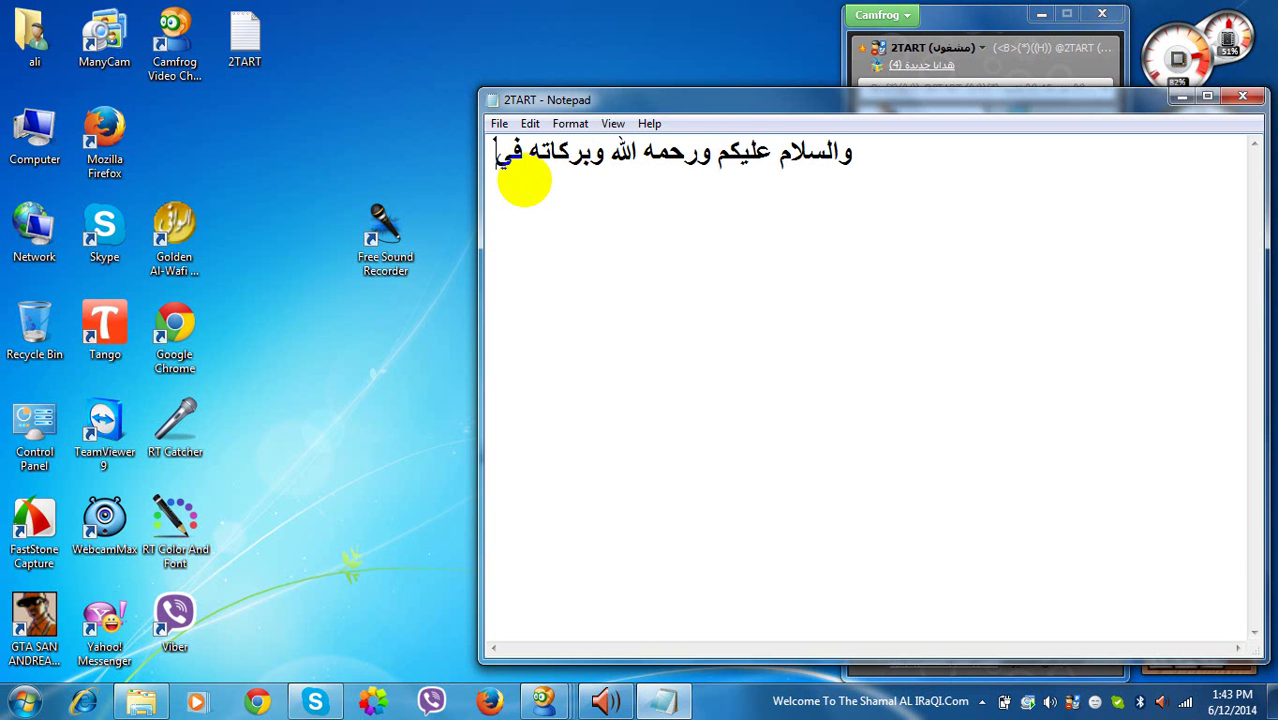
pyautogui.write(' حلقة اخرى')
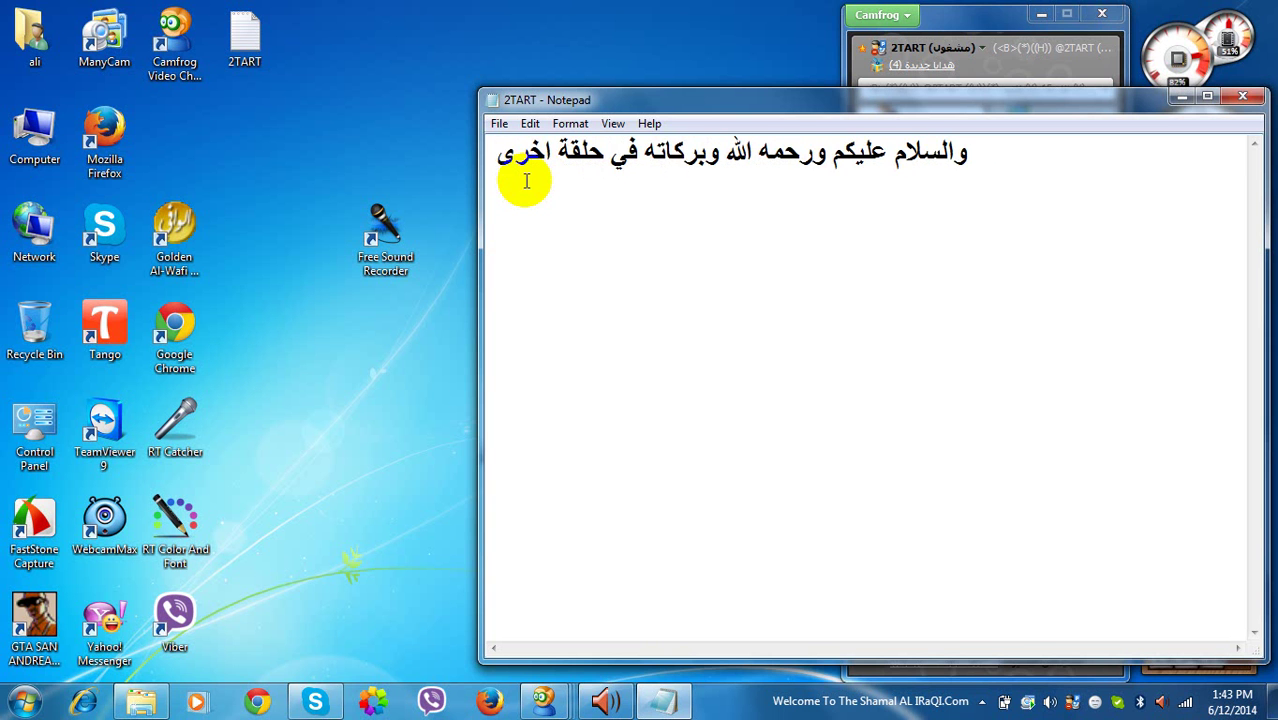
# - Erase the closing greeting so the note is empty
pyautogui.press('BackSpace')
pyautogui.press('BackSpace')
pyautogui.press('BackSpace')
pyautogui.press('BackSpace')
pyautogui.press('BackSpace')
pyautogui.press('BackSpace')
pyautogui.press('BackSpace')
pyautogui.press('BackSpace')
pyautogui.press('BackSpace')
pyautogui.press('BackSpace')
pyautogui.press('BackSpace')
pyautogui.press('BackSpace')
pyautogui.press('BackSpace')
pyautogui.press('BackSpace')
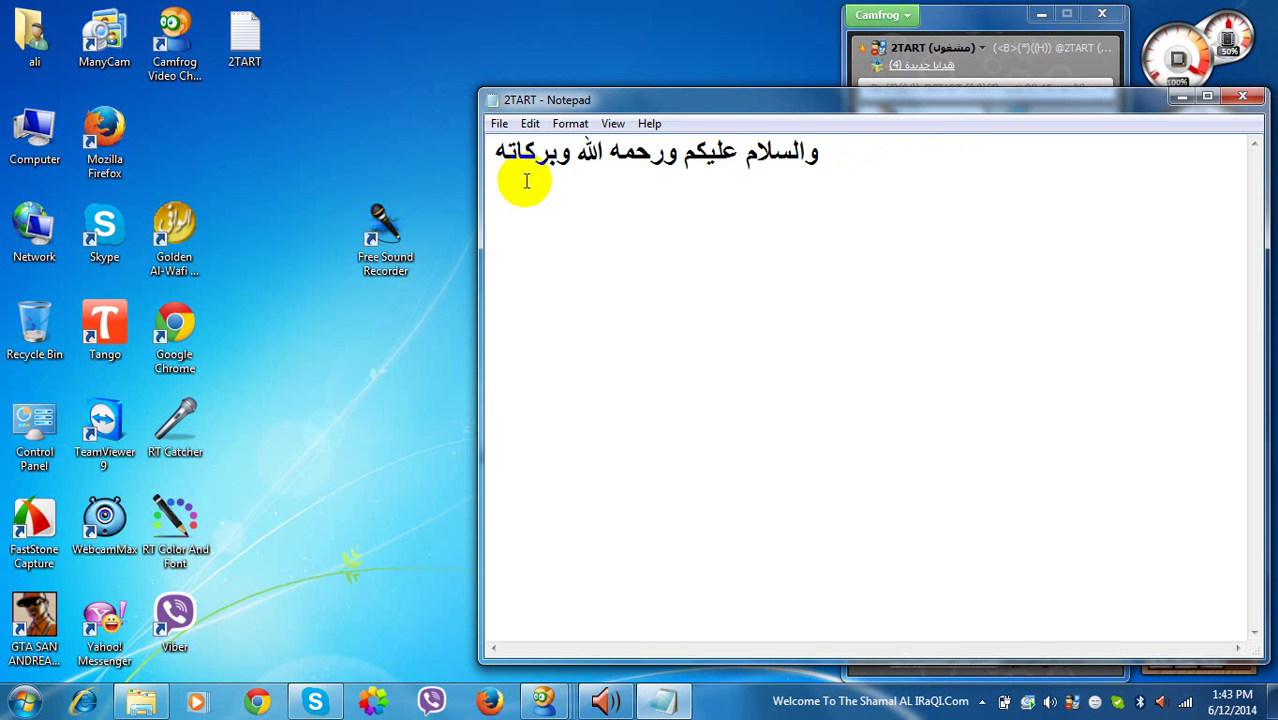
pyautogui.press('BackSpace')
pyautogui.press('BackSpace')
pyautogui.press('BackSpace')
pyautogui.press('BackSpace')
pyautogui.press('BackSpace')
pyautogui.press('BackSpace')
pyautogui.press('BackSpace')
pyautogui.press('BackSpace')
pyautogui.press('BackSpace')
pyautogui.press('BackSpace')
pyautogui.press('BackSpace')
pyautogui.press('BackSpace')
pyautogui.press('BackSpace')
pyautogui.press('BackSpace')
pyautogui.press('BackSpace')
pyautogui.press('BackSpace')
pyautogui.press('BackSpace')
pyautogui.press('BackSpace')
pyautogui.press('BackSpace')
pyautogui.press('BackSpace')
# - Display the hidden icons of the Windows notification area
pyautogui.click(982, 700)
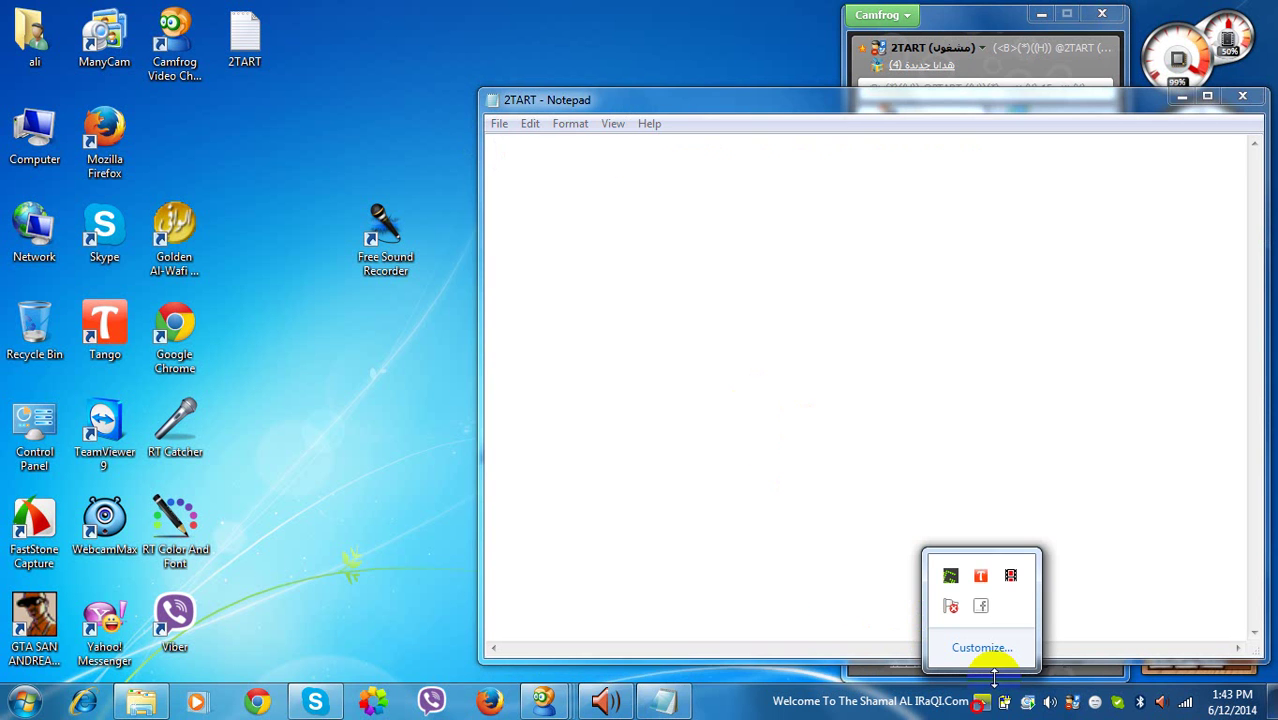